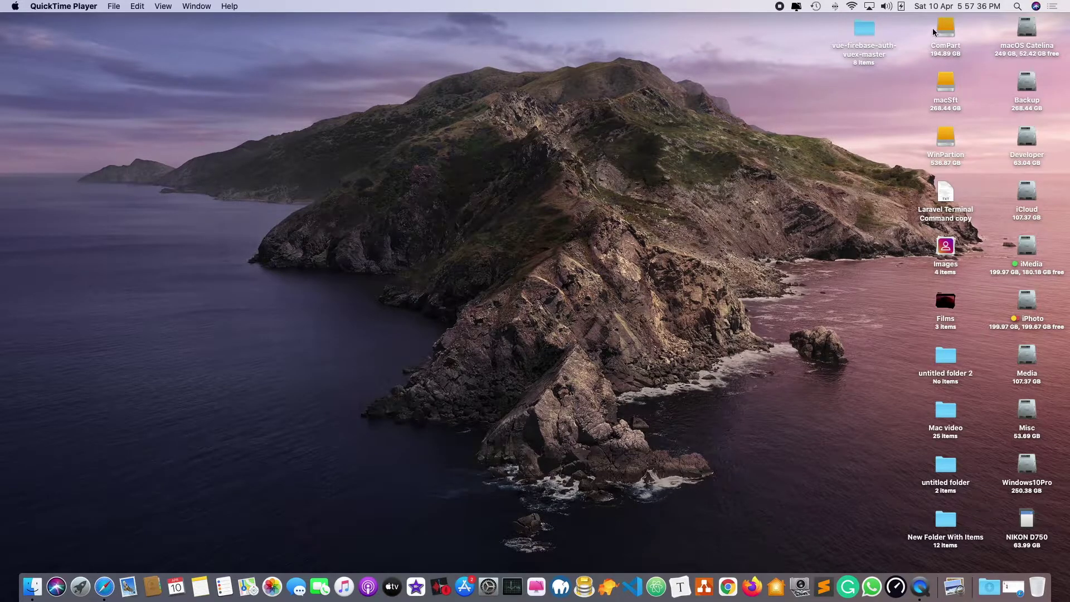
- Examine the ComPart, macSft and WinPartion external drives on the desktop
left_click(946, 32)
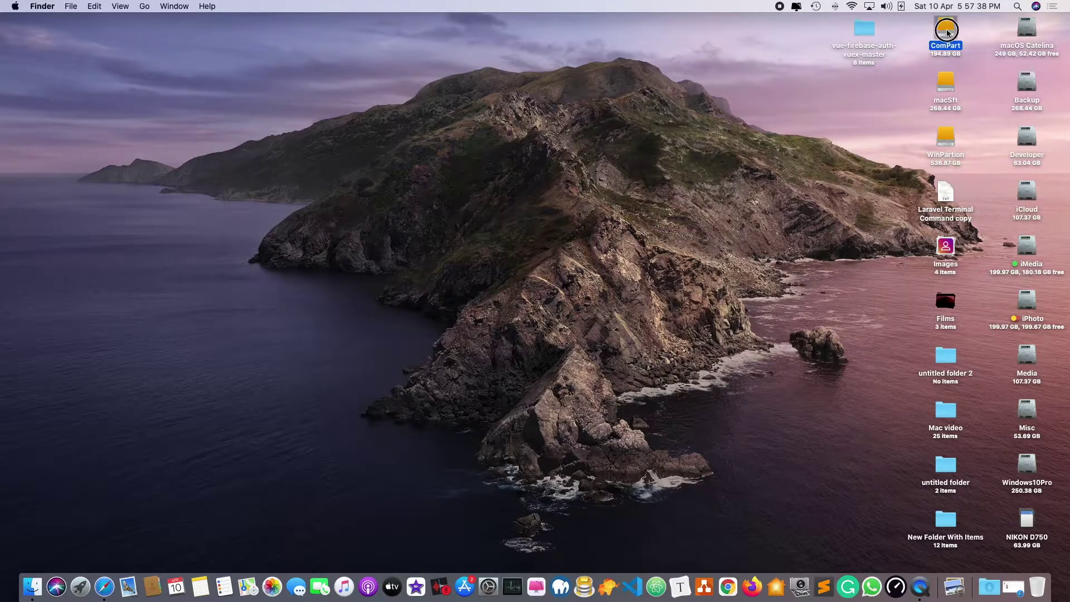
left_click(944, 80)
left_click(947, 142)
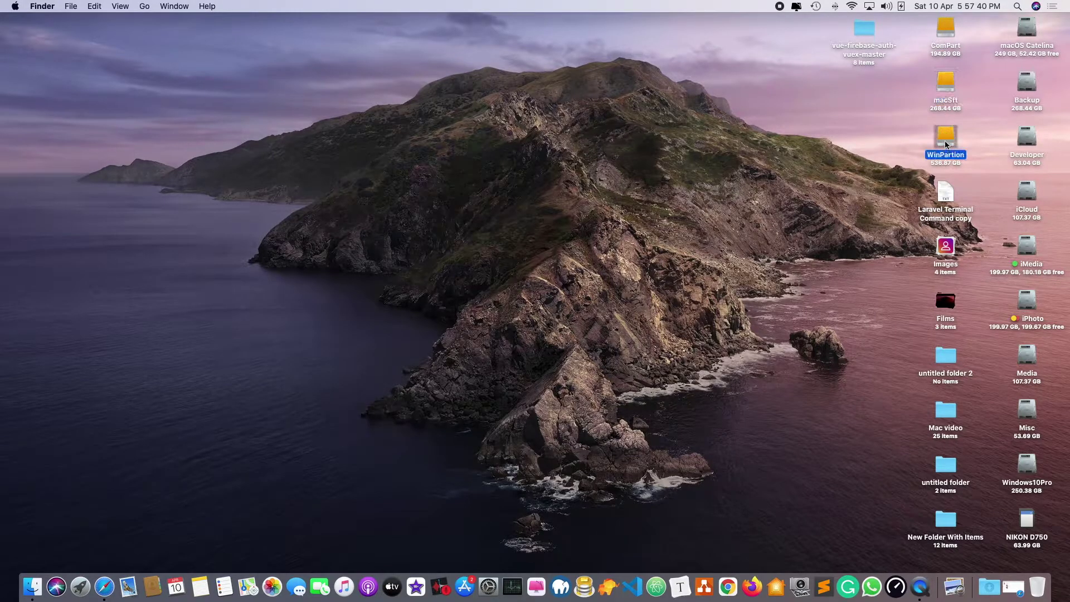
left_click(945, 92)
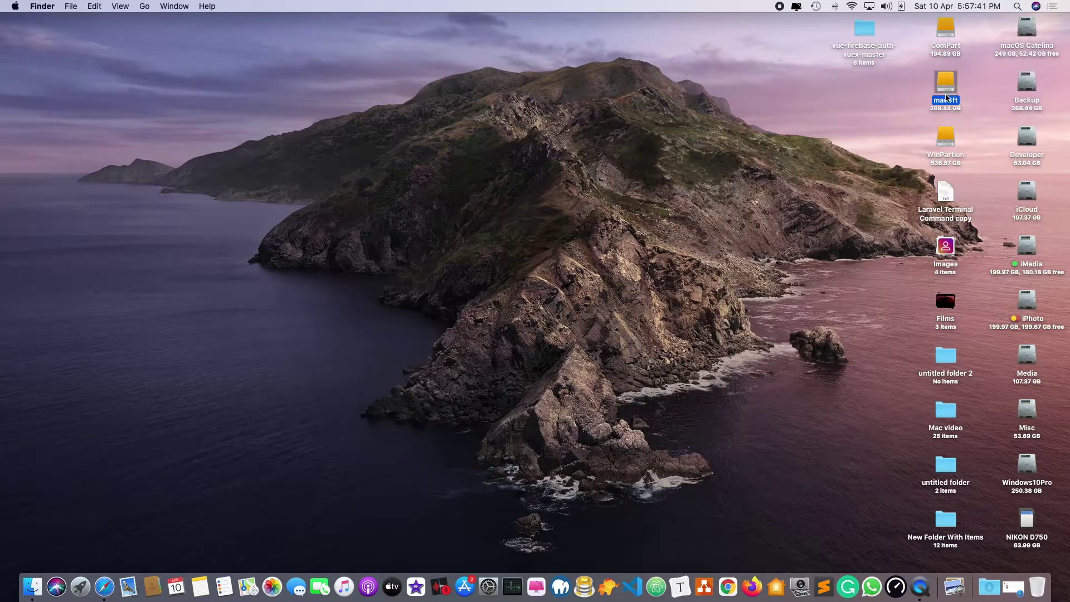
left_click(945, 143)
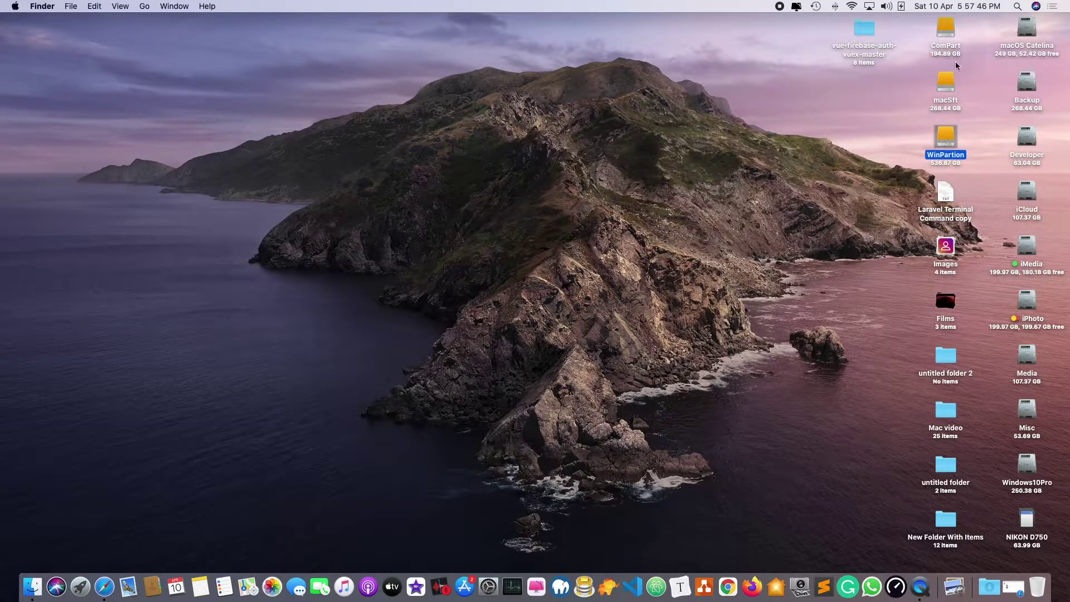
left_click(946, 84)
left_click(947, 50)
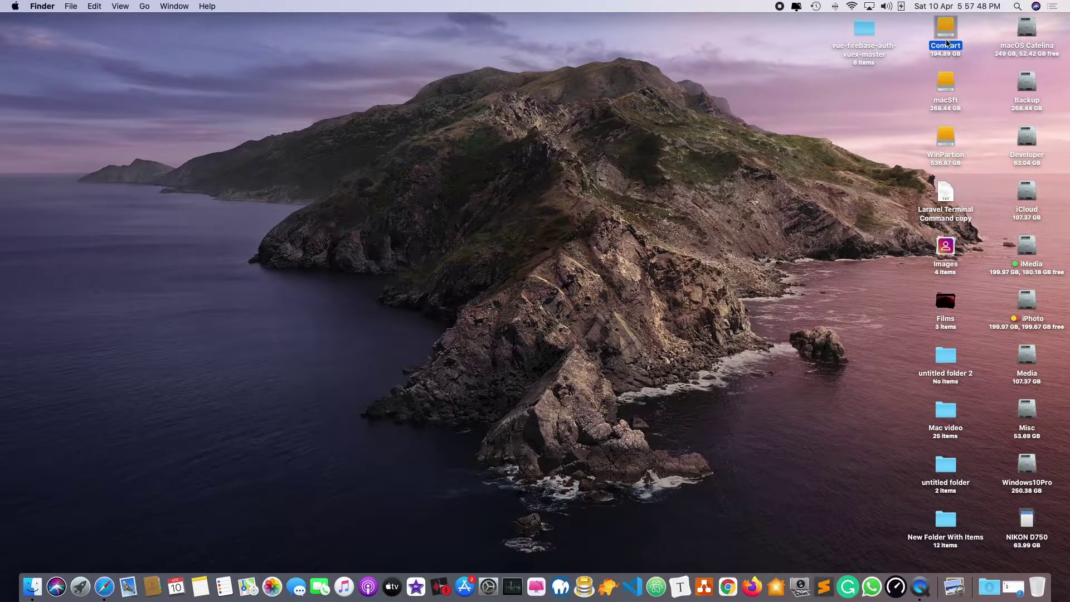
left_click(947, 83)
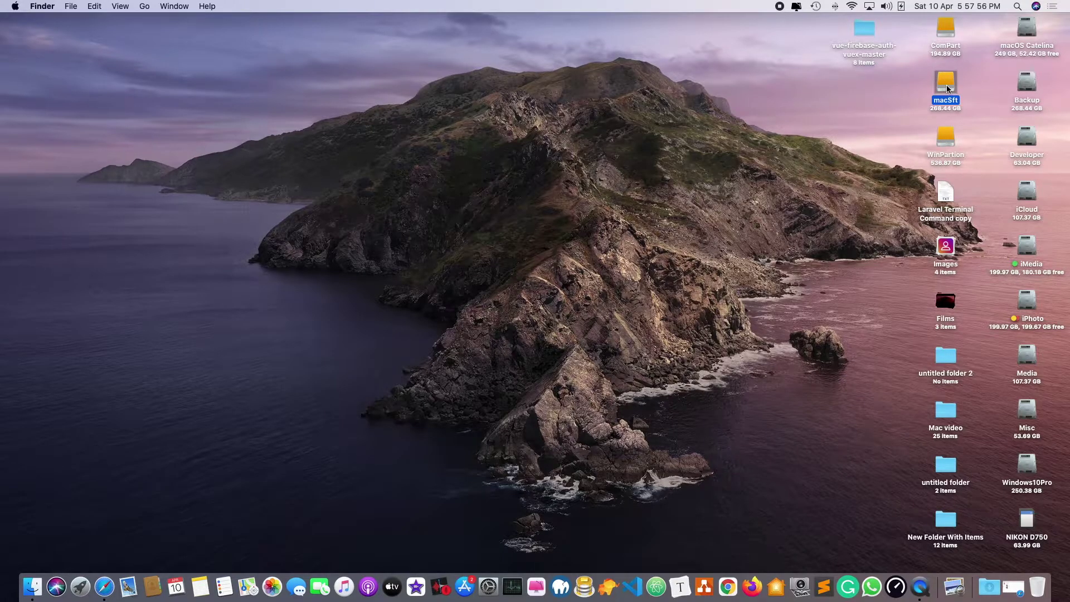
left_click(947, 37)
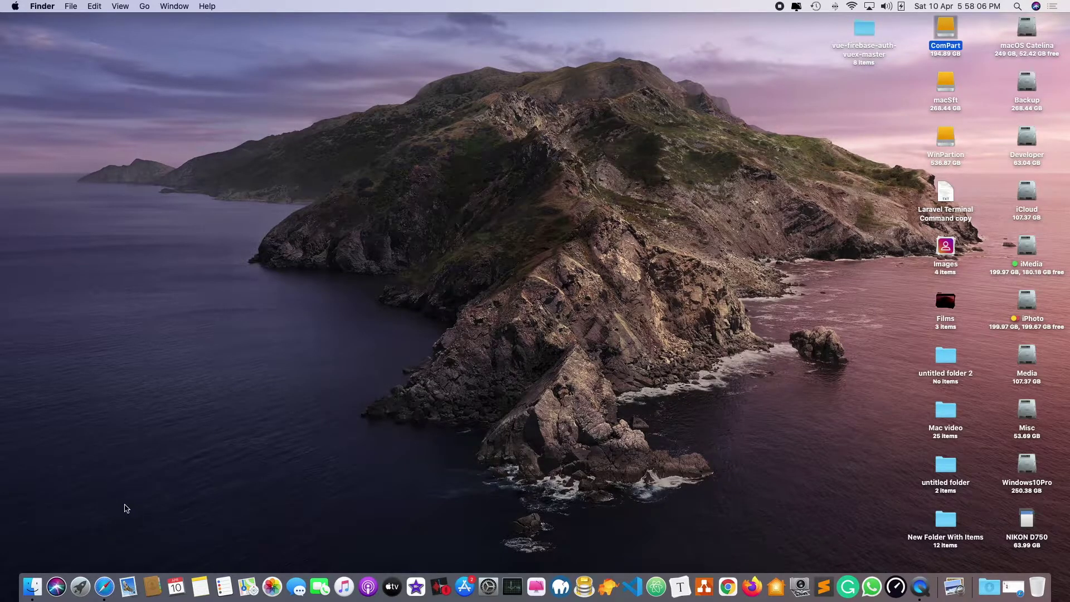
- Launch Disk Utility from the Other group of applications and reposition its window
left_click(82, 583)
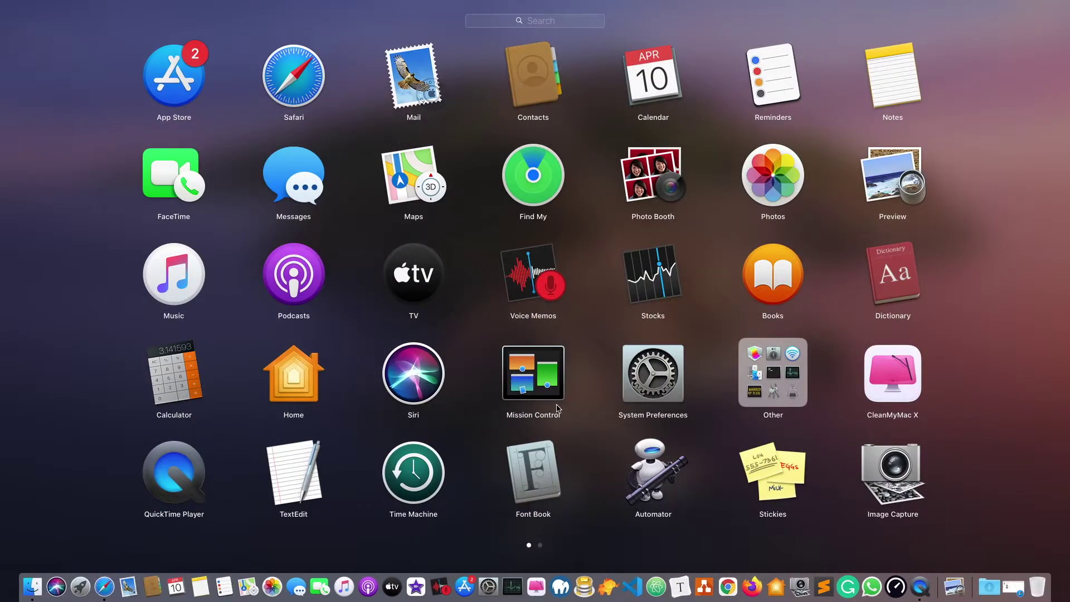
left_click(775, 388)
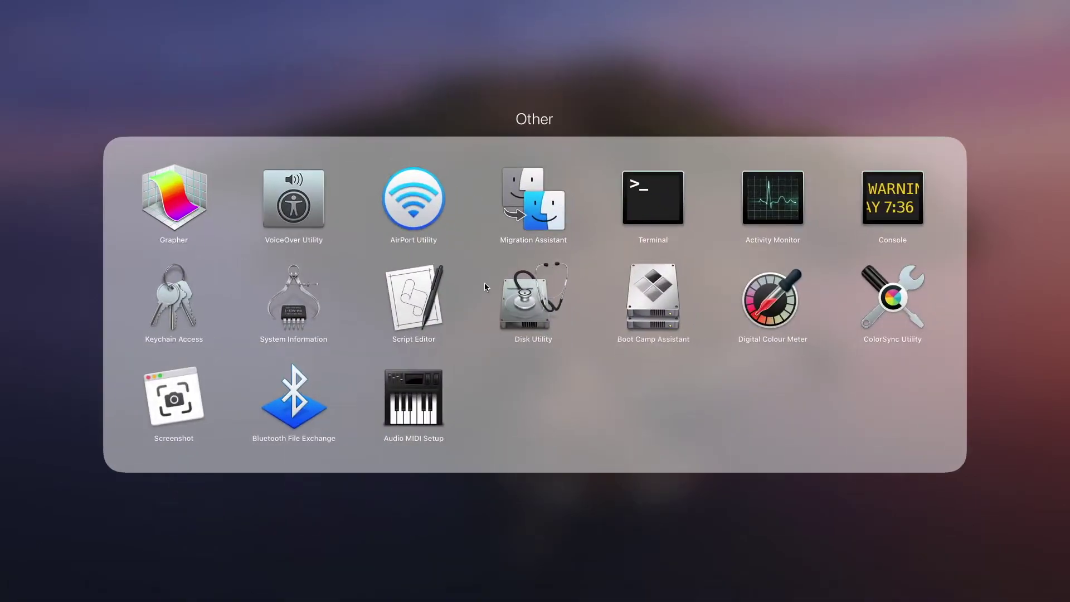
left_click(529, 306)
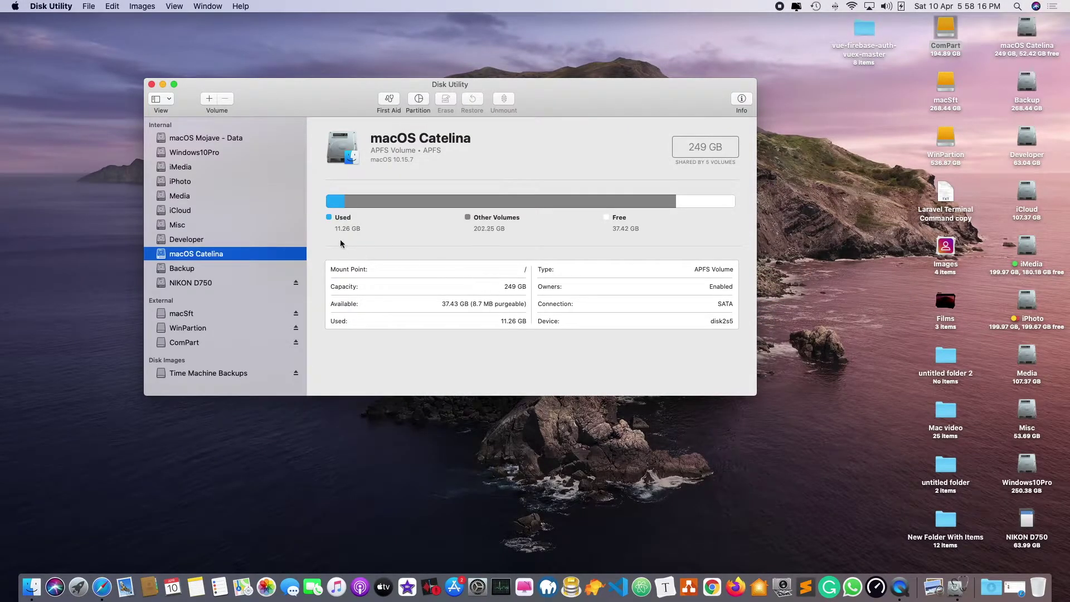
left_click_drag(279, 96, 315, 110)
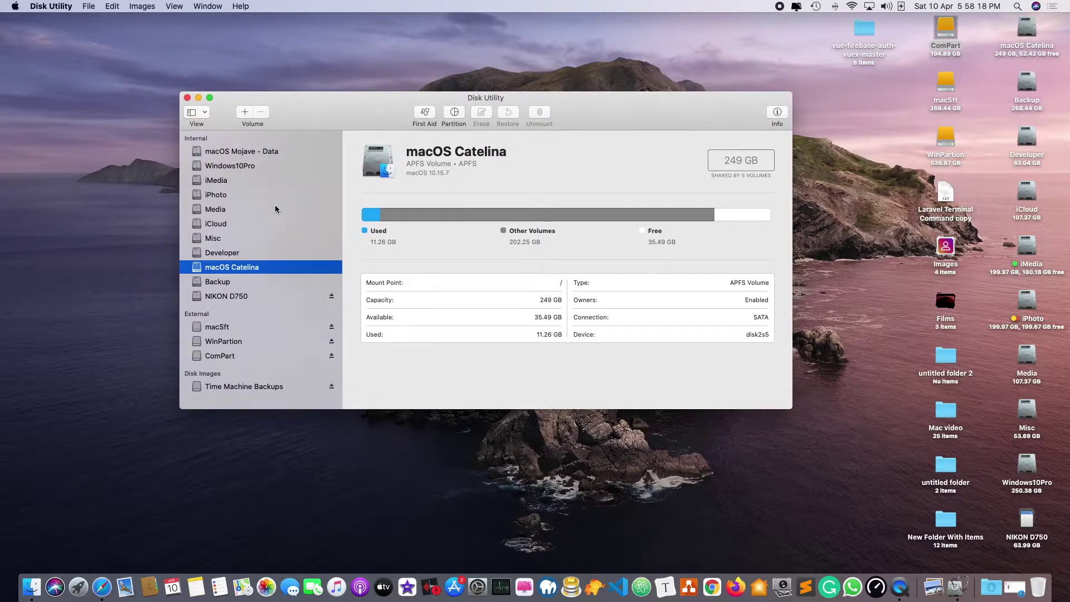
- Collapse the internal volumes and inspect the details of the external volumes macSft, WinPartion and ComPart
scroll(275, 207, "down", 2)
left_click(330, 139)
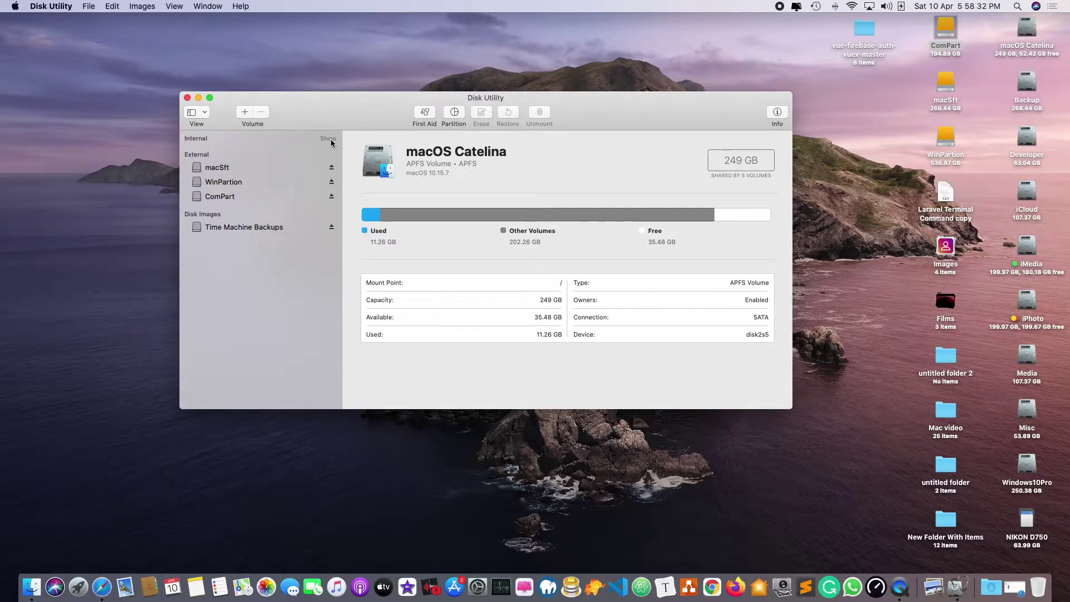
left_click(211, 171)
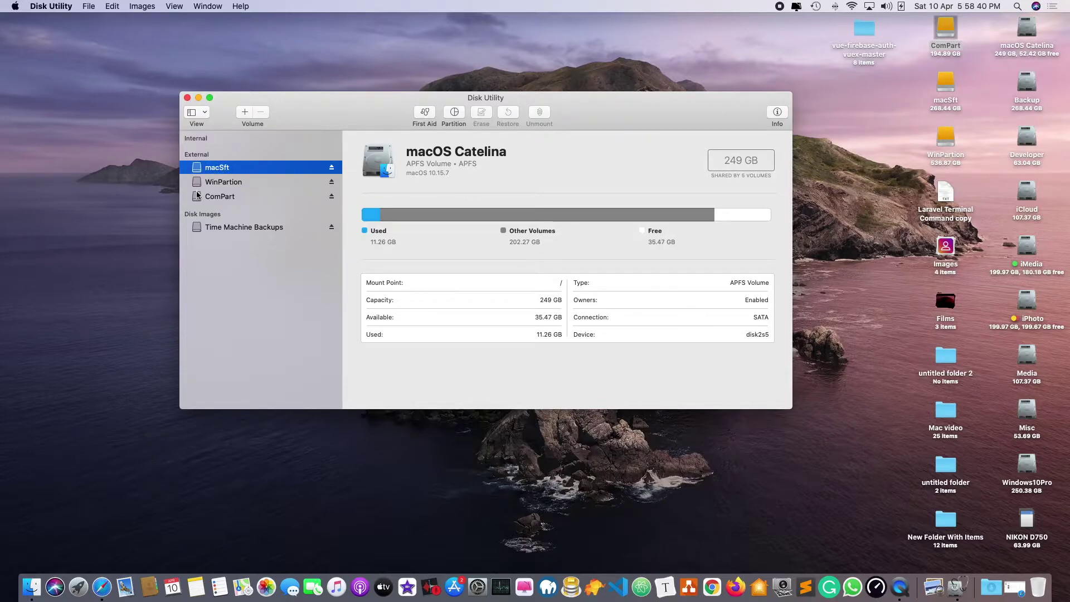
left_click(226, 185)
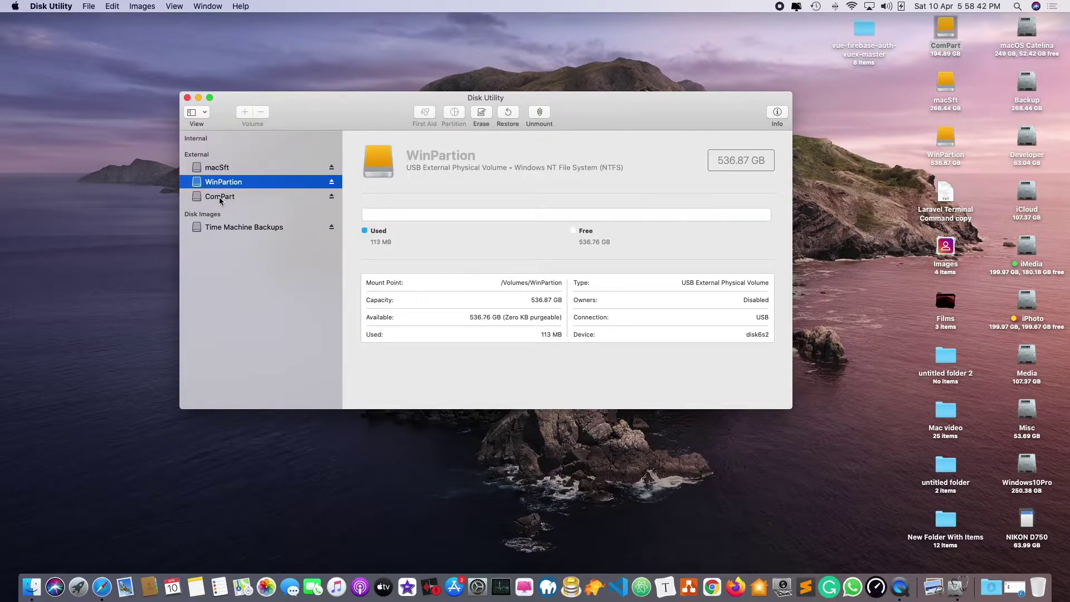
left_click(220, 199)
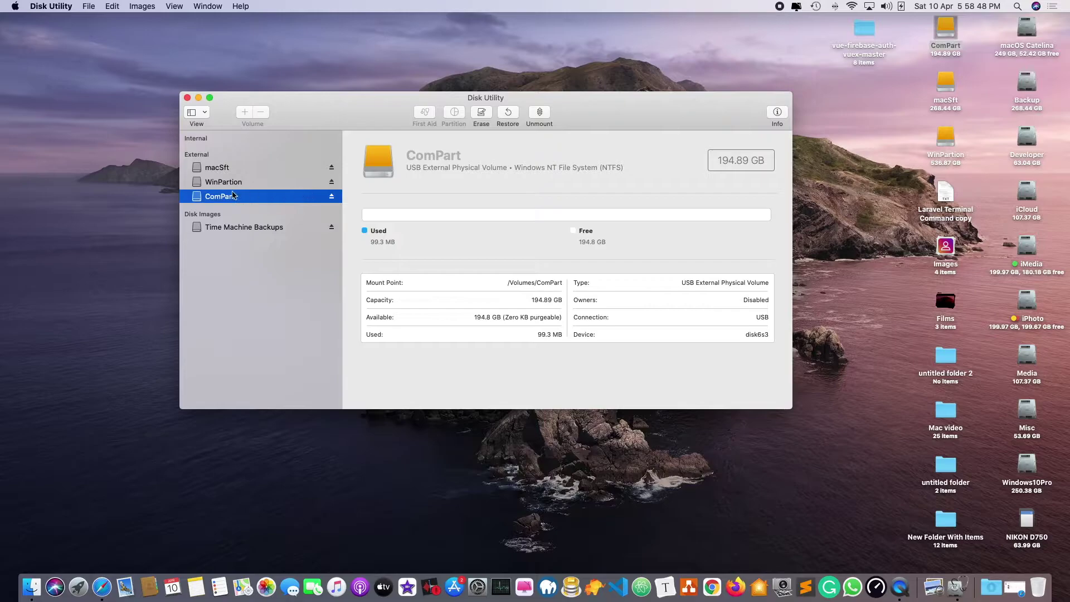
left_click_drag(303, 106, 256, 100)
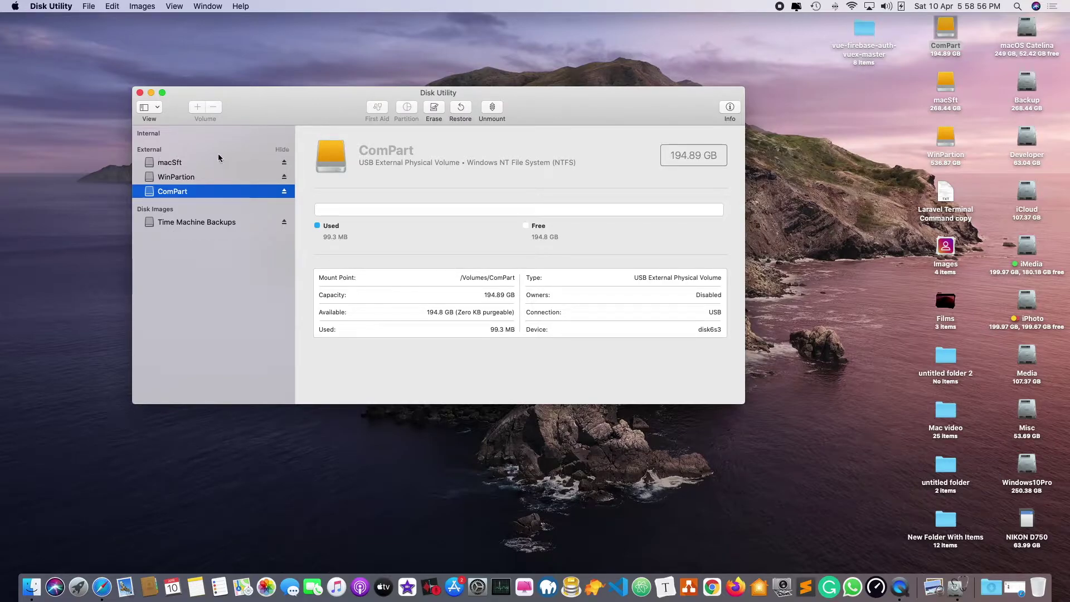
- Reveal the internal volumes again and set the sidebar to show all devices
left_click(281, 134)
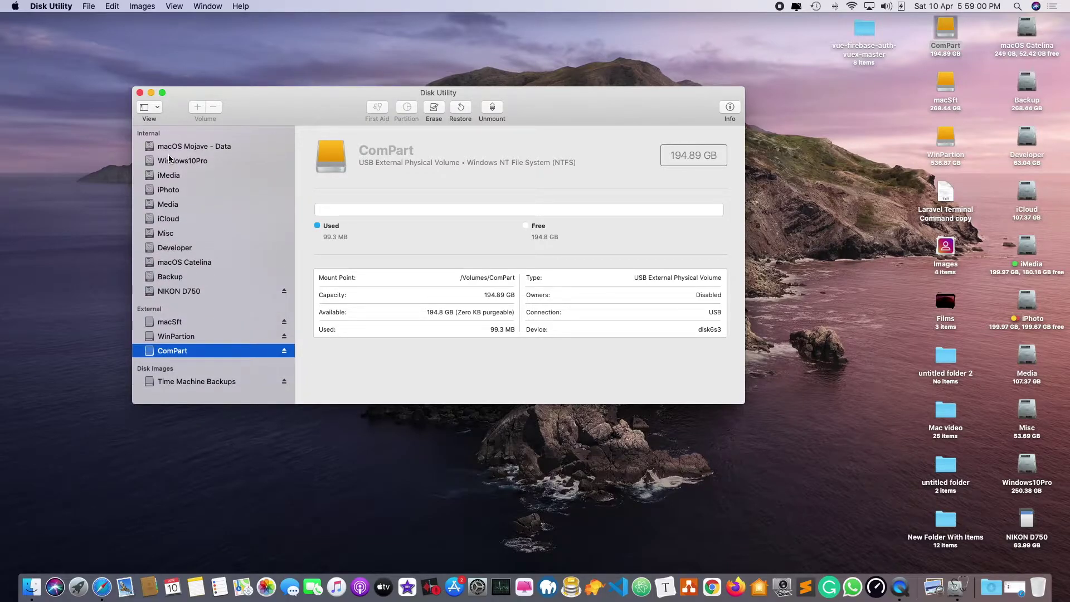
left_click(154, 107)
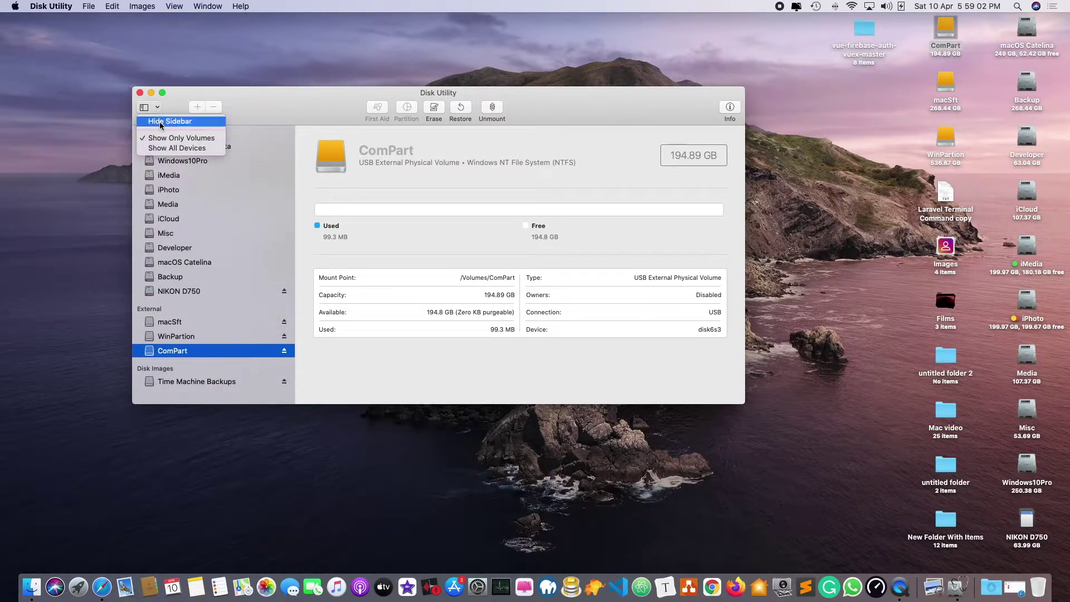
left_click(167, 148)
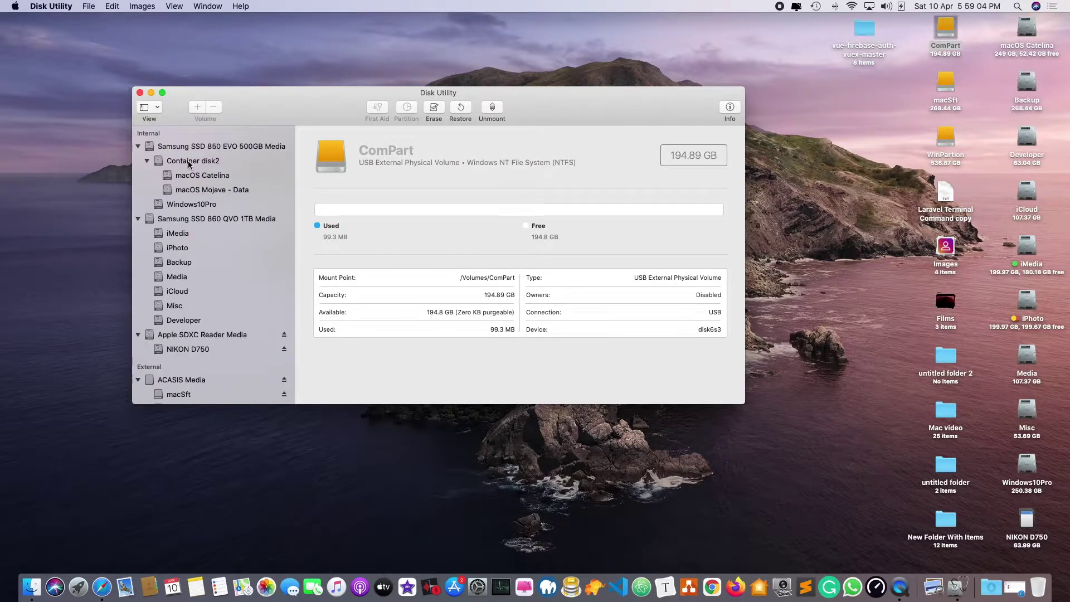
- Collapse the three internal devices in the device tree and eject the Apple SDXC Reader Media
left_click(138, 148)
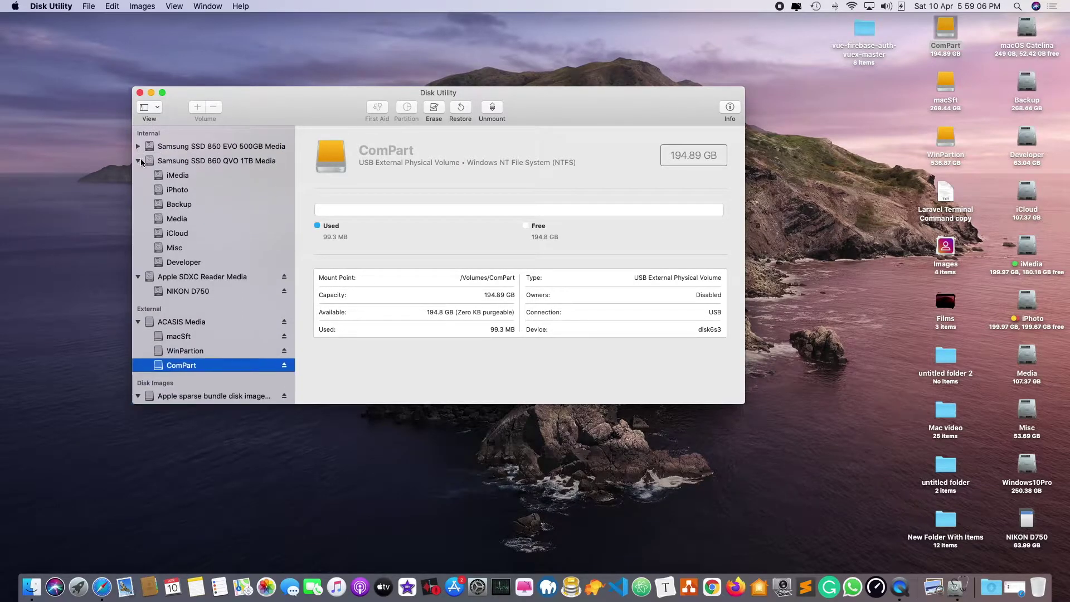
left_click(138, 161)
left_click(139, 176)
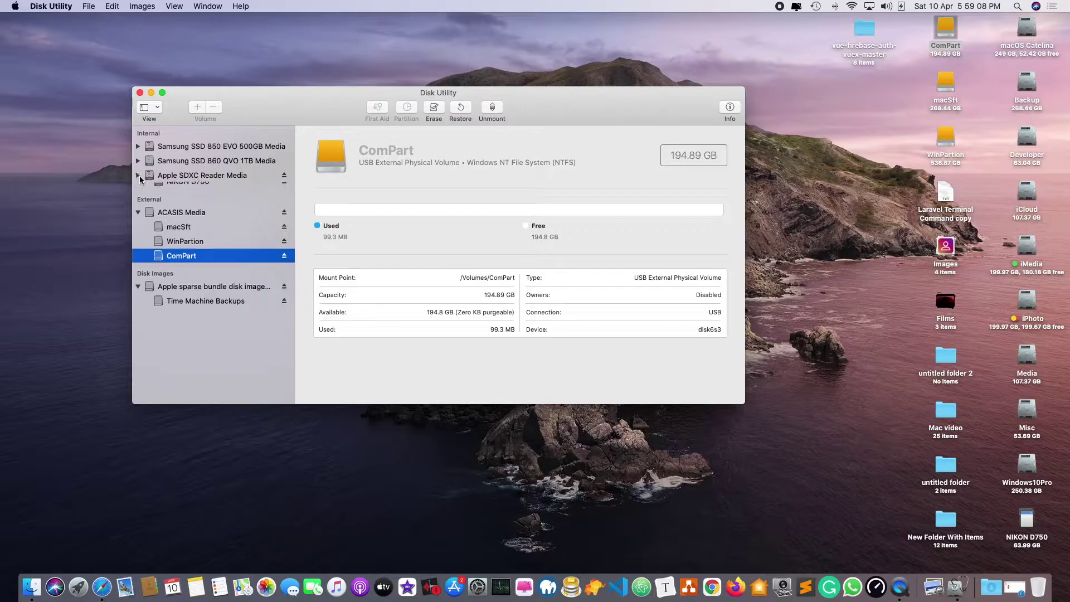
left_click(285, 176)
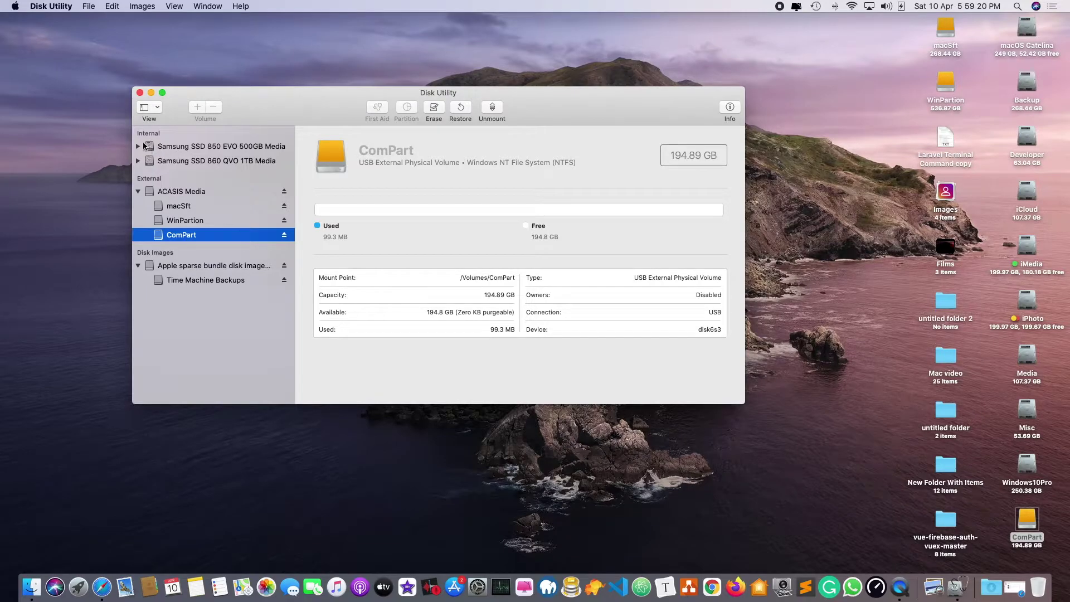
- Examine the partition layout of both internal Samsung SSDs and the external ACASIS Media disk
left_click(184, 148)
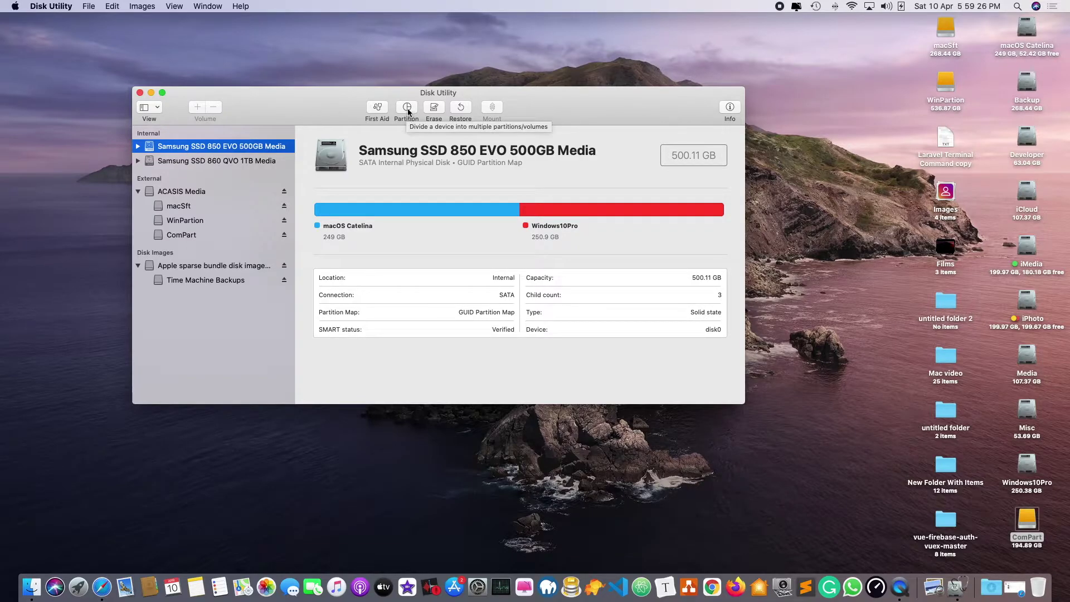
key("Down")
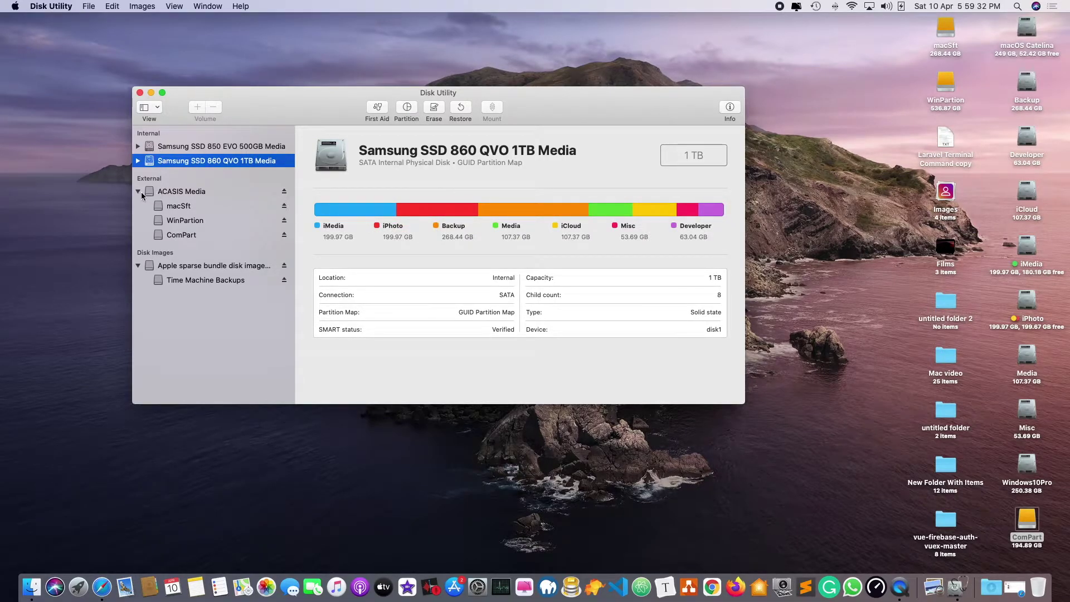
left_click(166, 193)
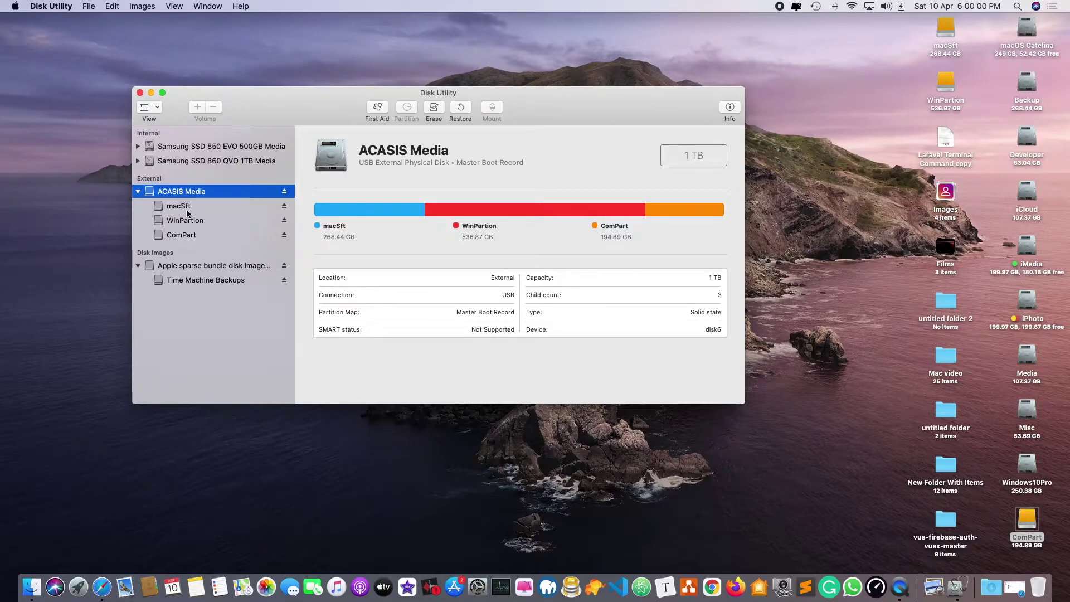
- Erase the macSft volume, keeping its name and formatting it as Mac OS Extended (Journaled)
left_click(174, 210)
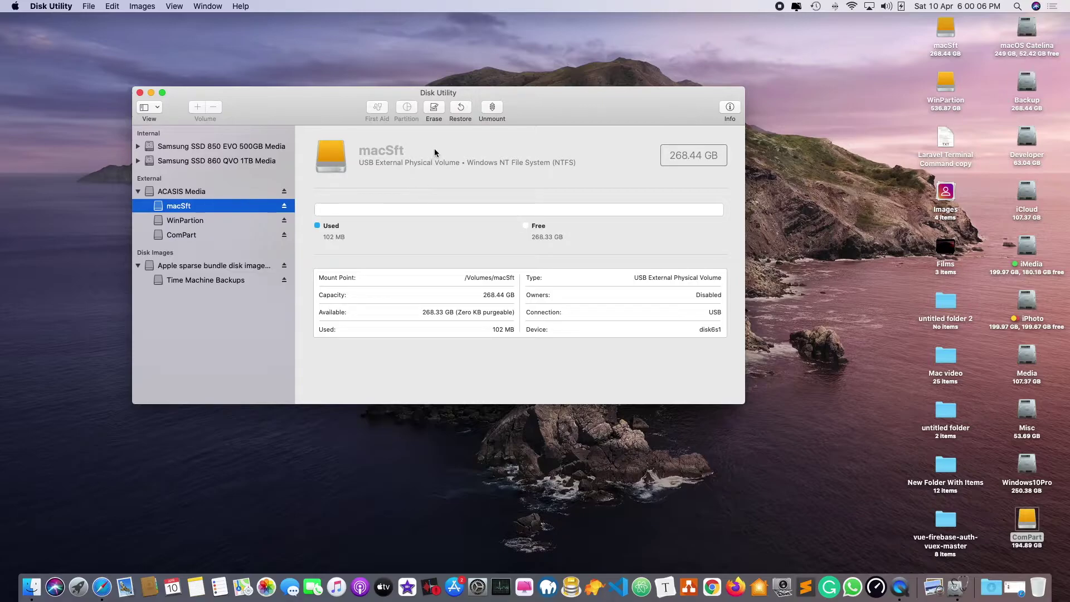
left_click(436, 109)
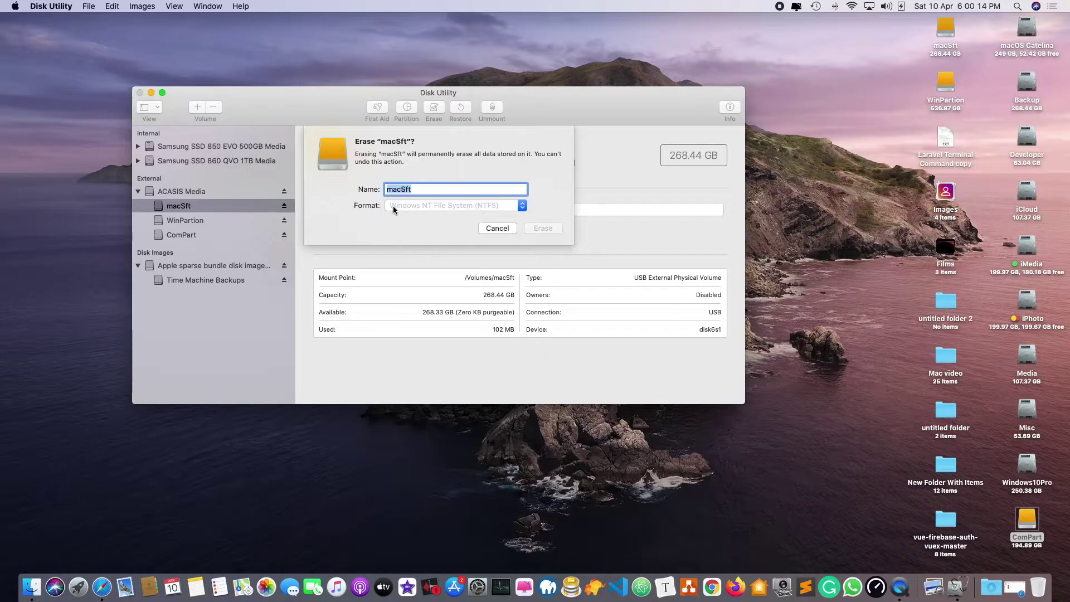
left_click(522, 205)
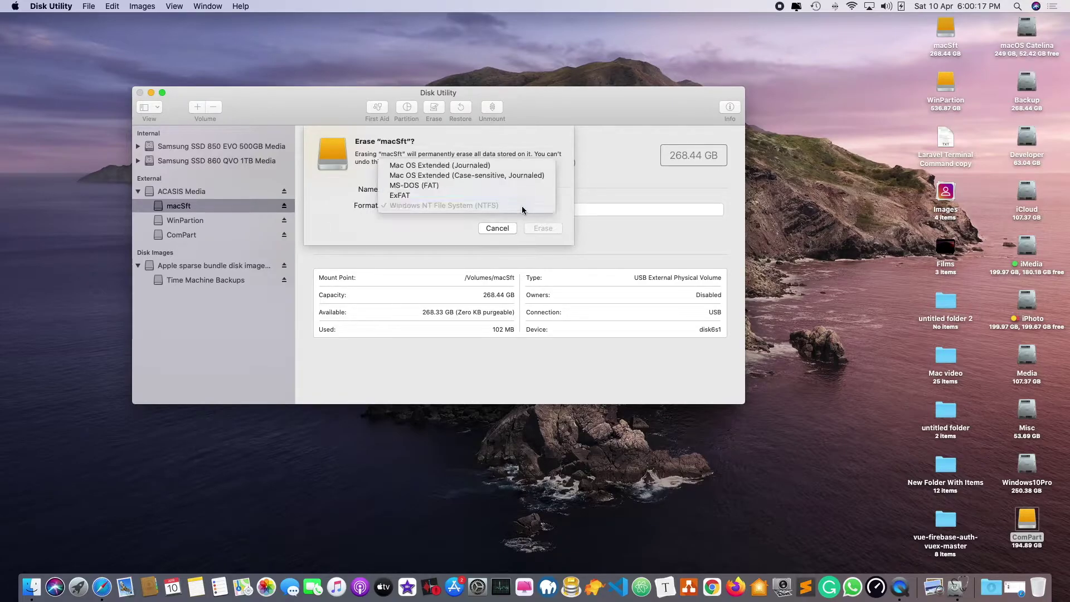
left_click(483, 166)
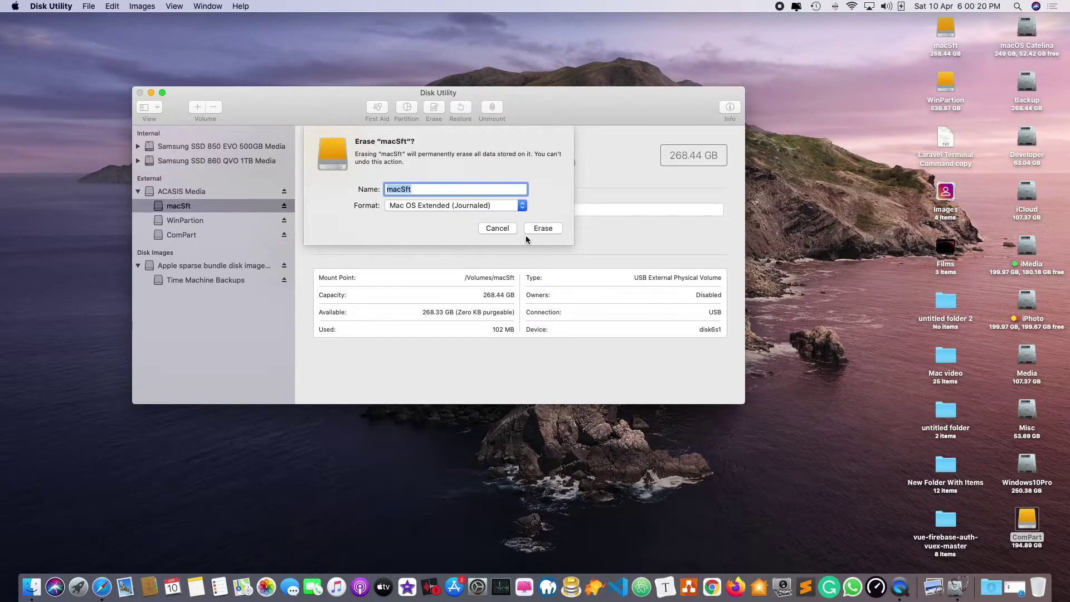
left_click(539, 229)
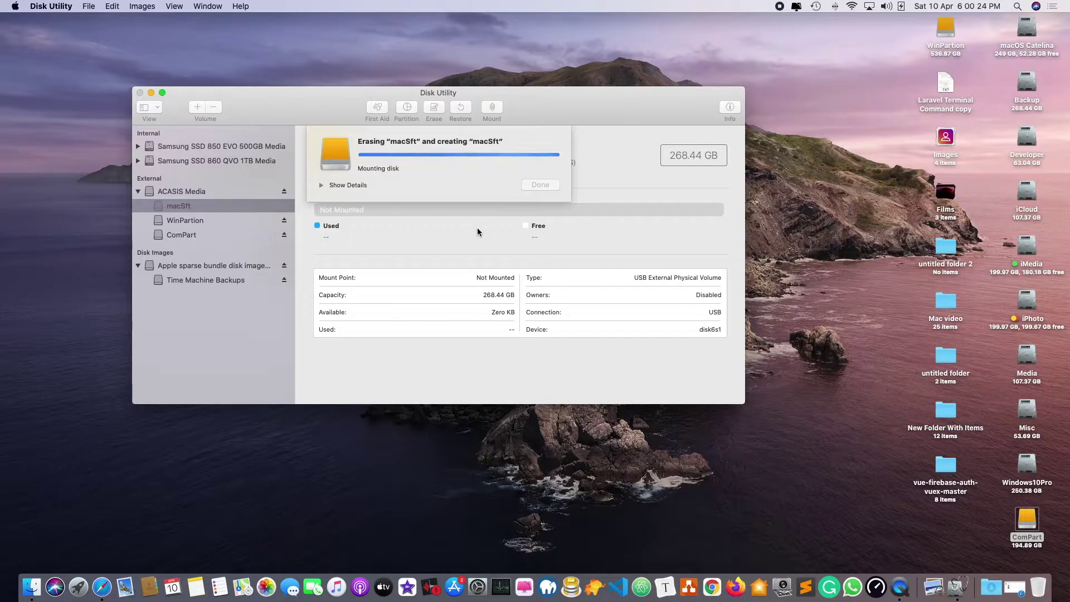
left_click(543, 186)
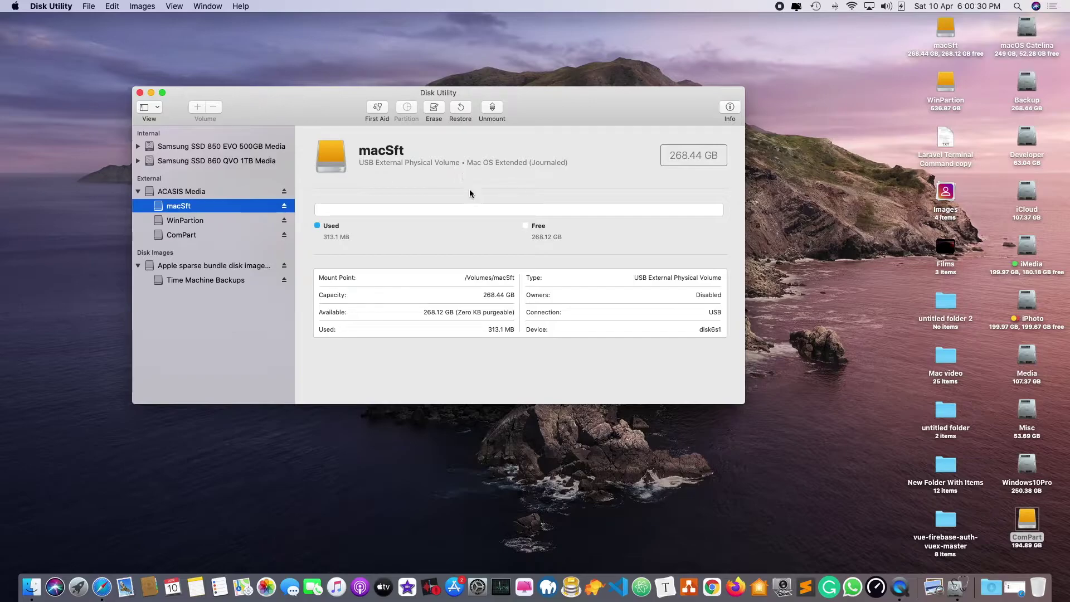
- Erase the ComPart volume as MS-DOS (FAT) with the name COMPART, and close the Disk Utility window
left_click(189, 222)
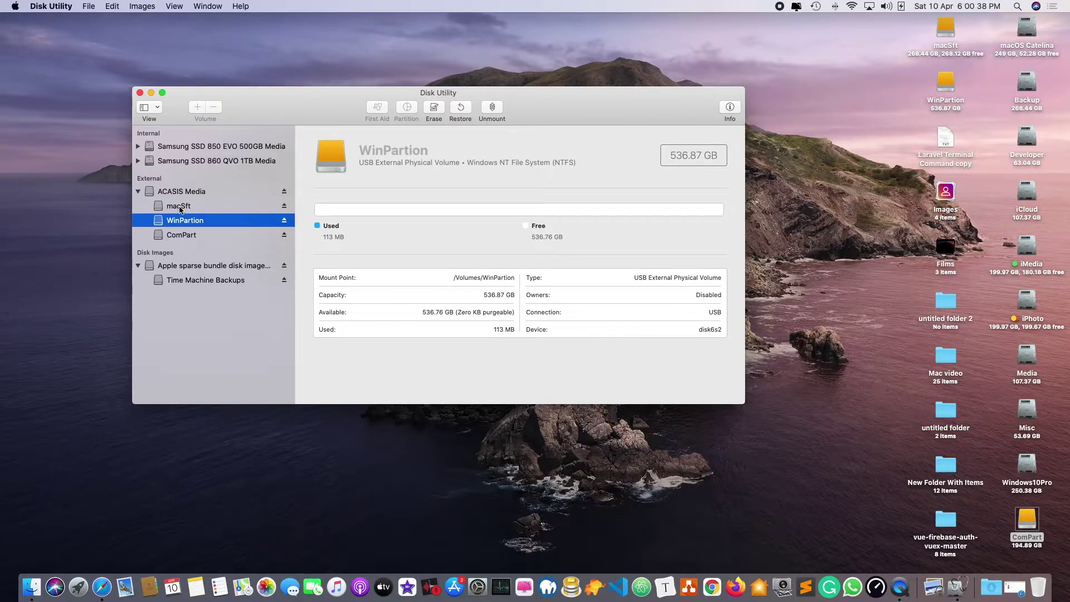
left_click(187, 239)
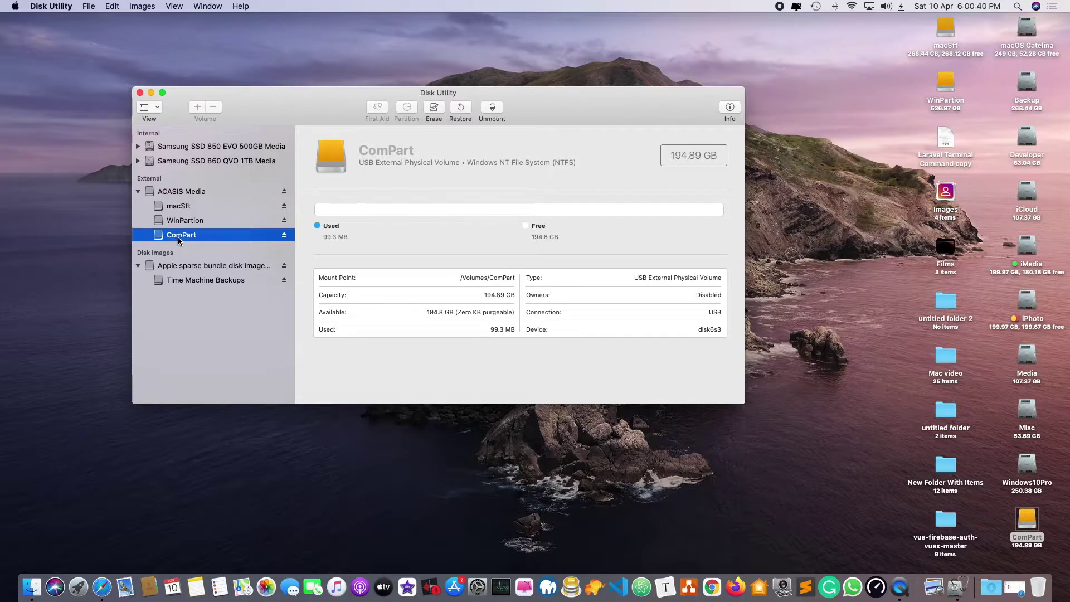
left_click(437, 116)
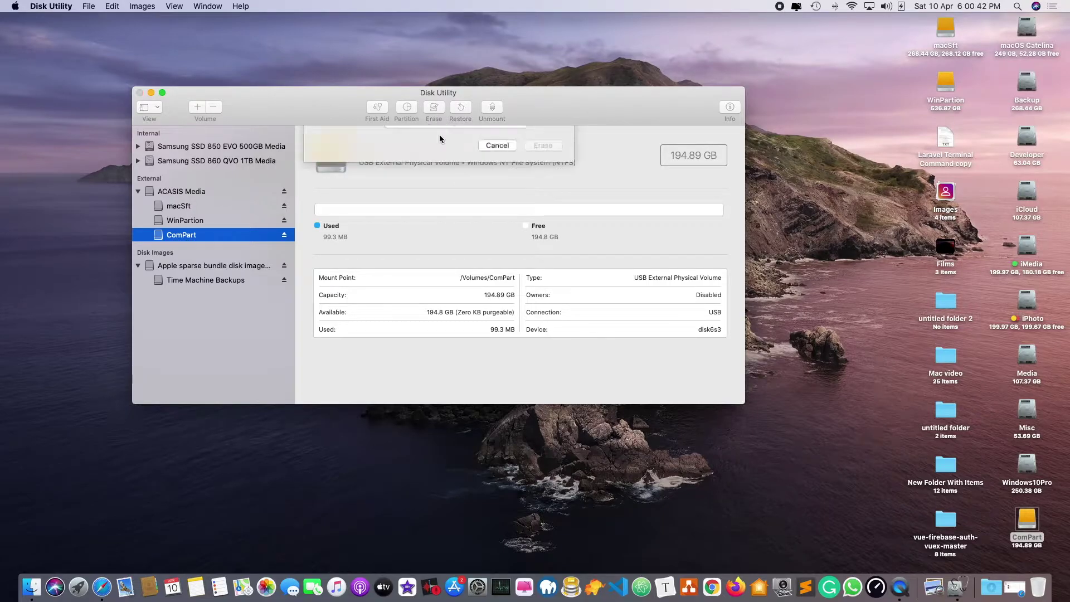
left_click(451, 206)
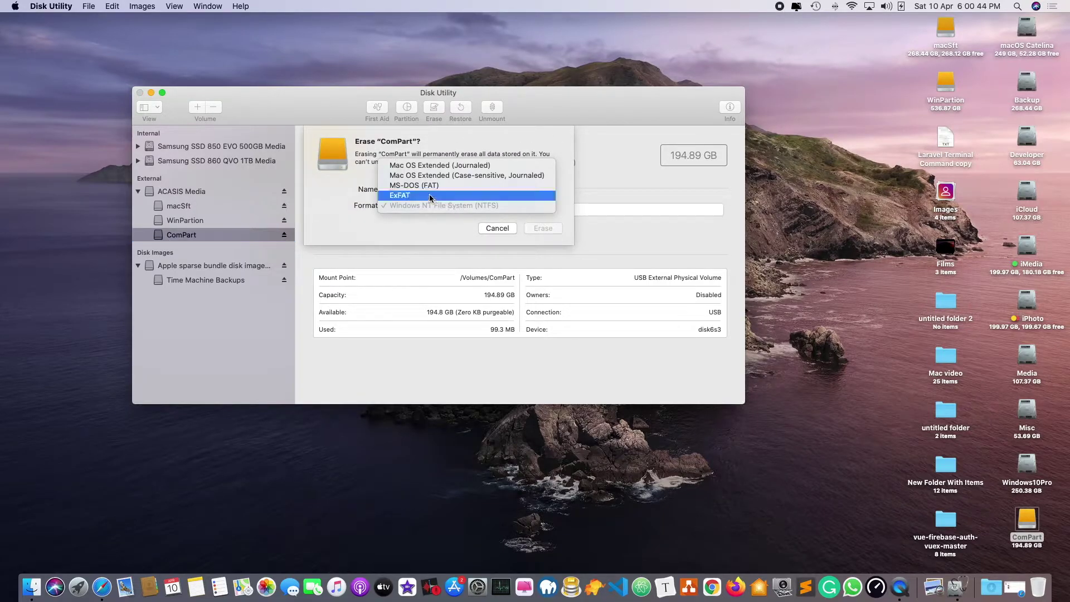
left_click(425, 190)
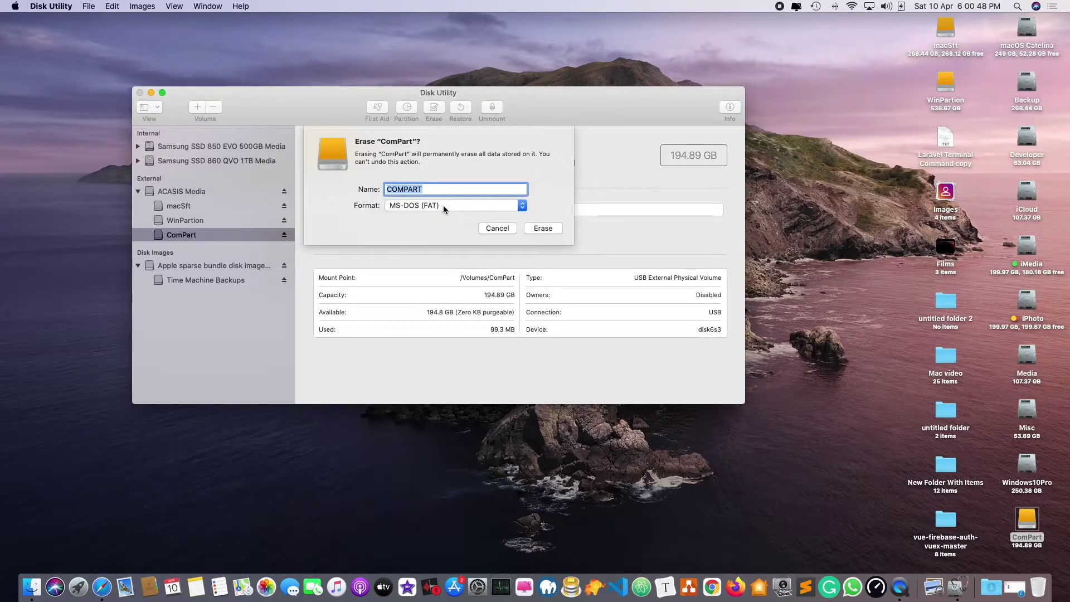
left_click(428, 189)
left_click(457, 207)
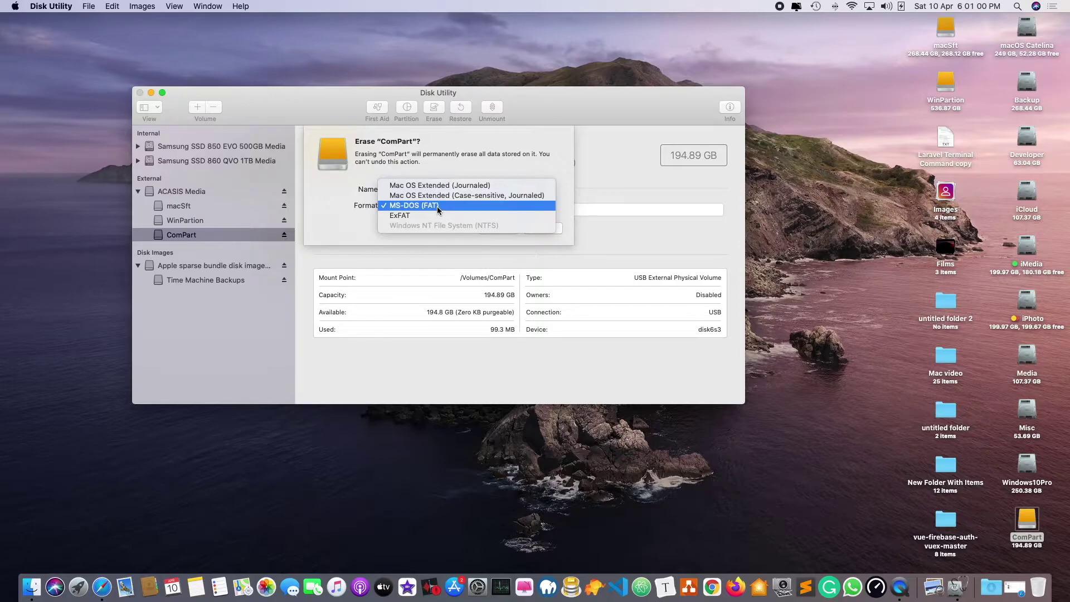
left_click(437, 206)
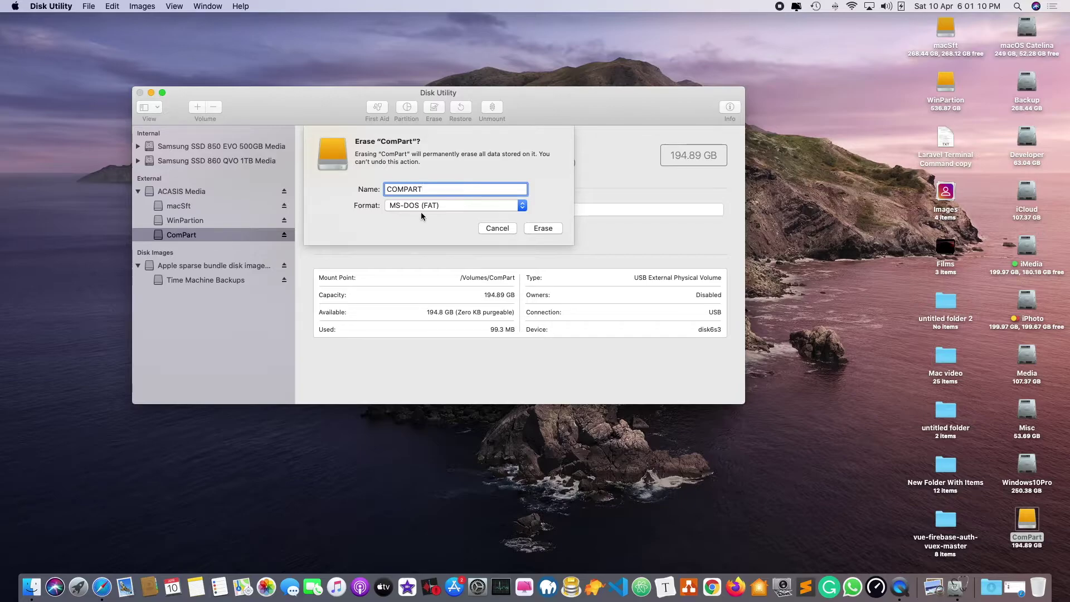
left_click(543, 228)
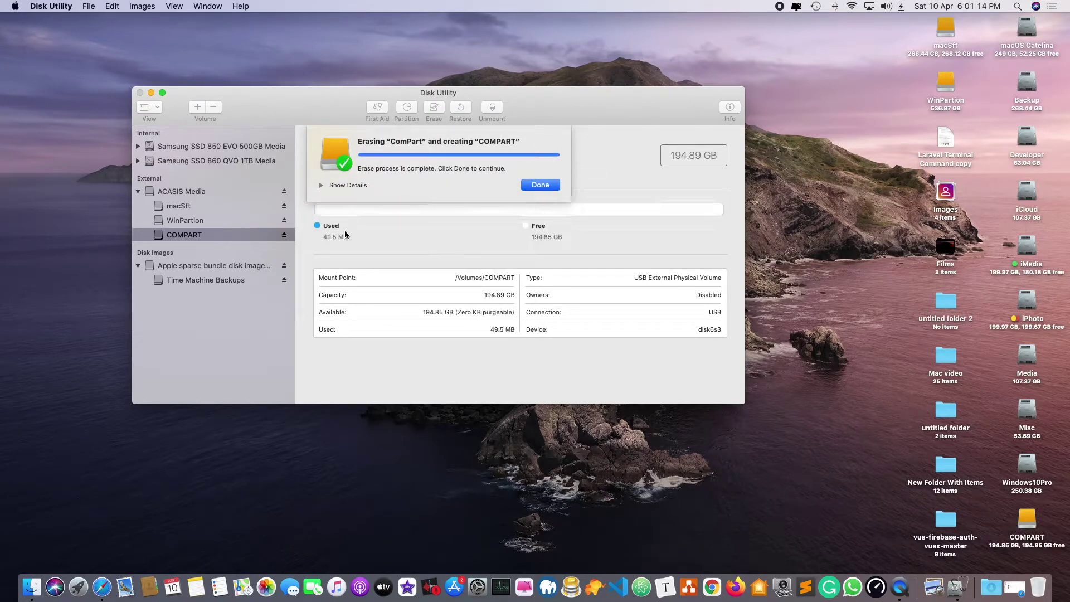
left_click(539, 185)
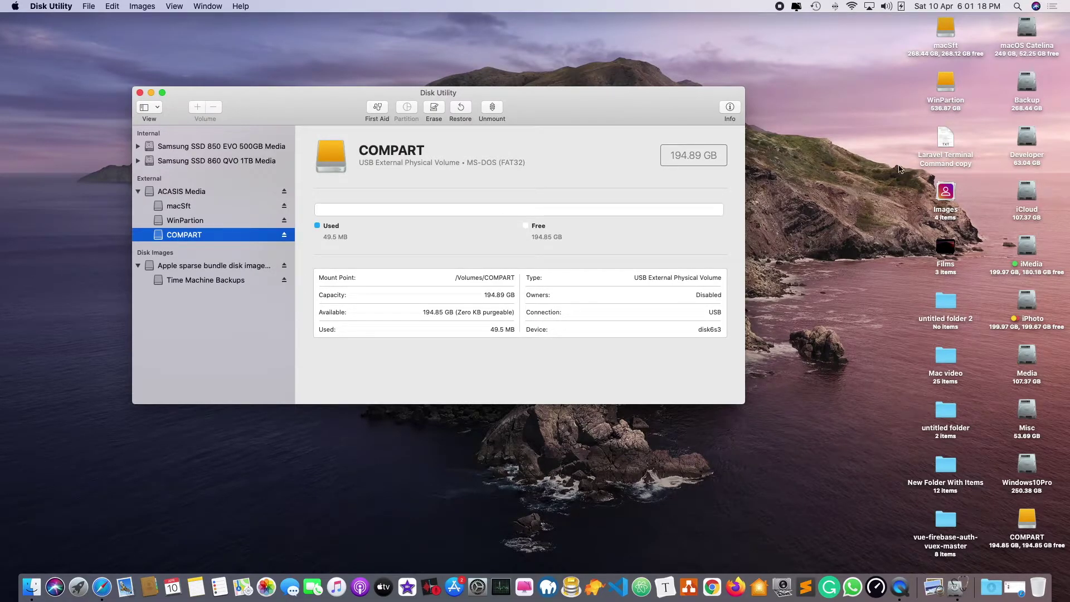
left_click(138, 192)
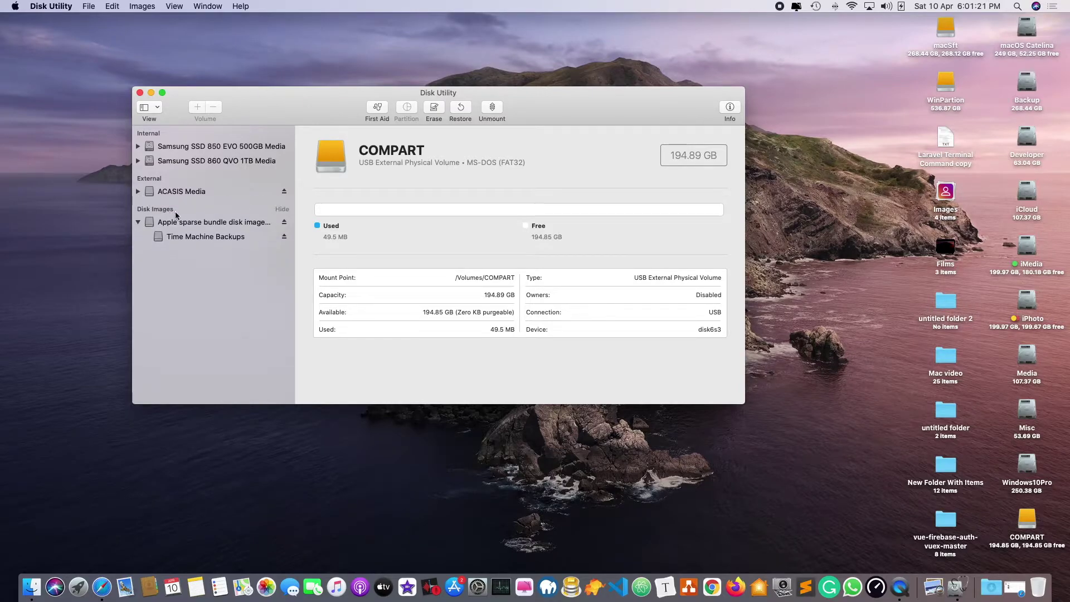
left_click(139, 93)
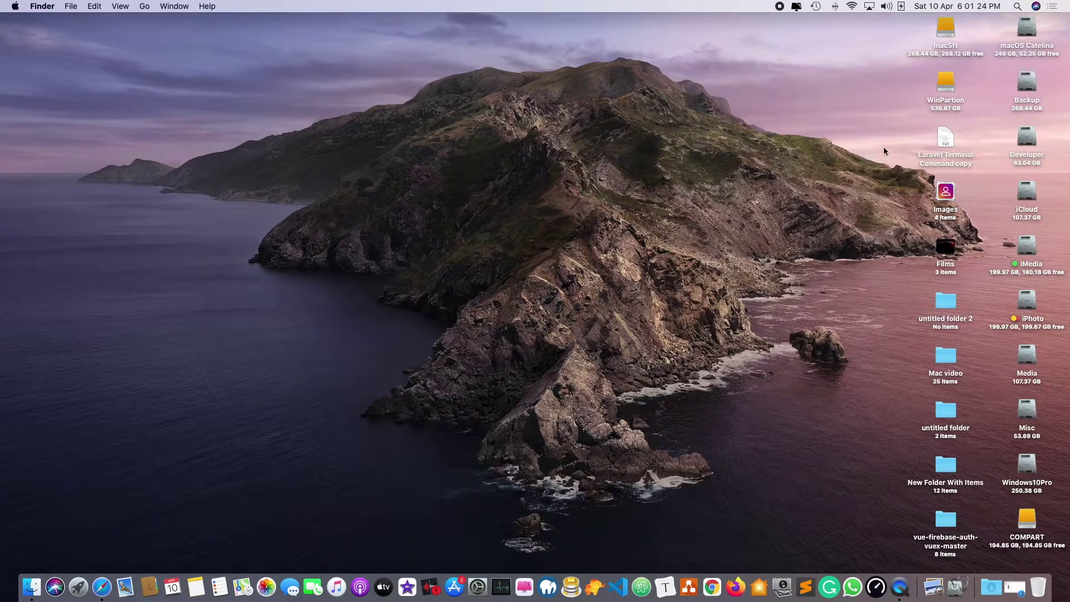
- Compare the capacity and free-space labels of the macSft, WinPartion and COMPART drives on the desktop
left_click(944, 46)
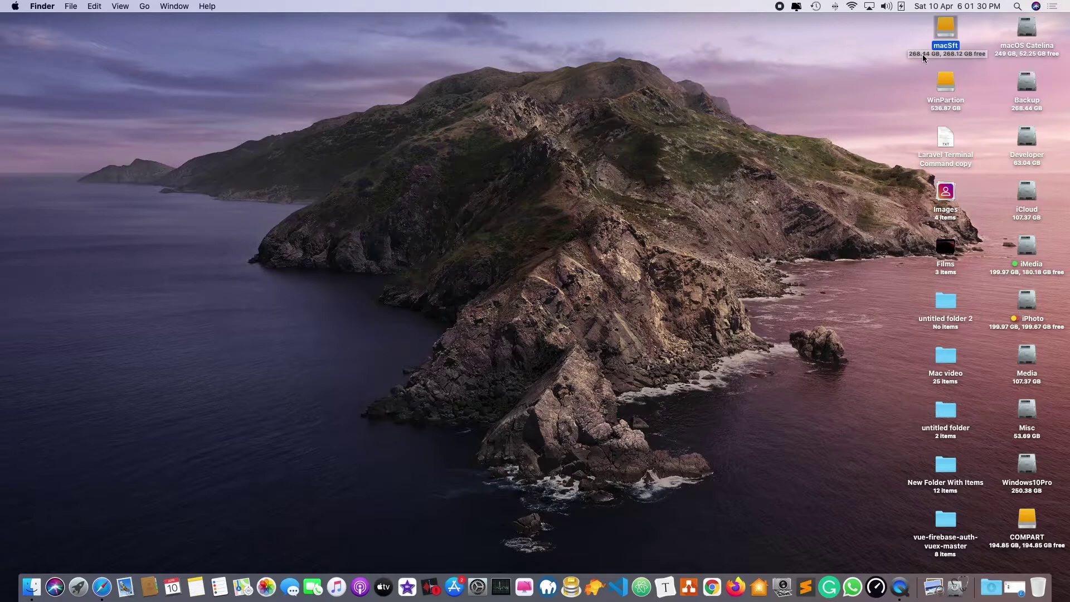
left_click(938, 103)
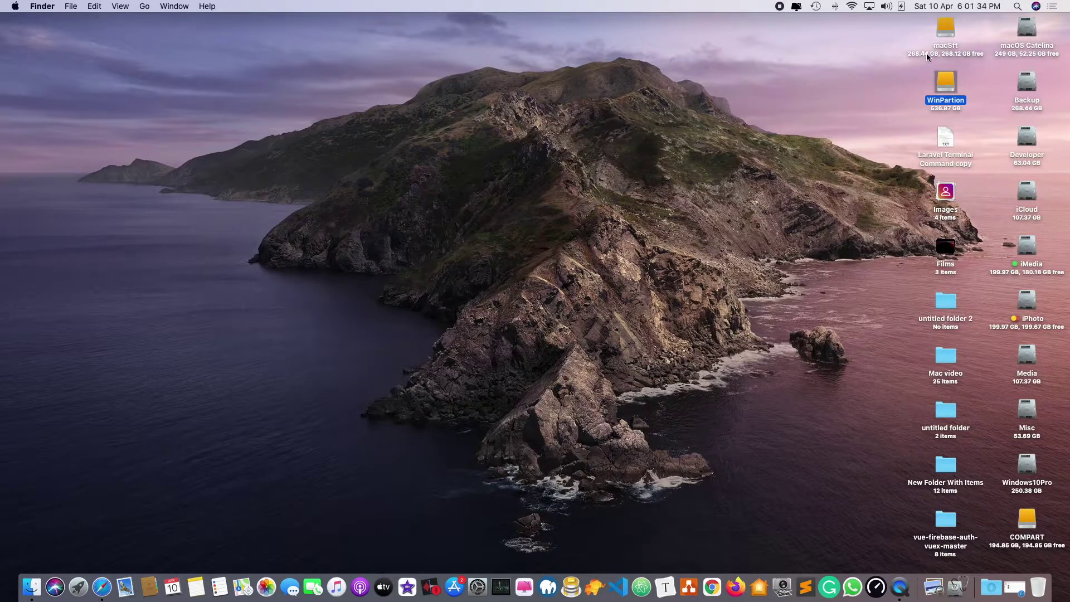
left_click(942, 54)
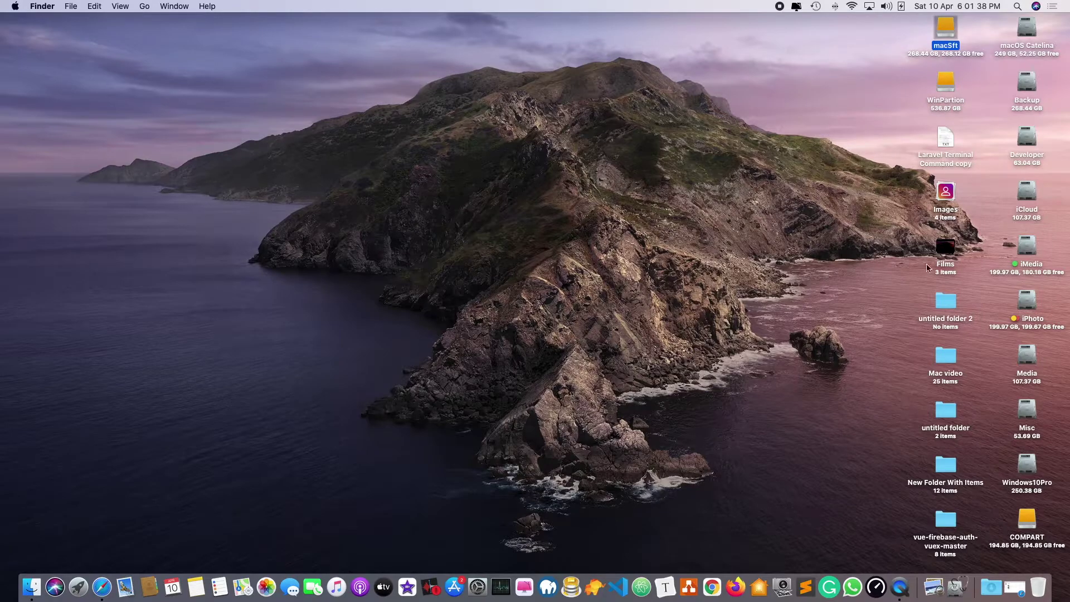
left_click(1027, 525)
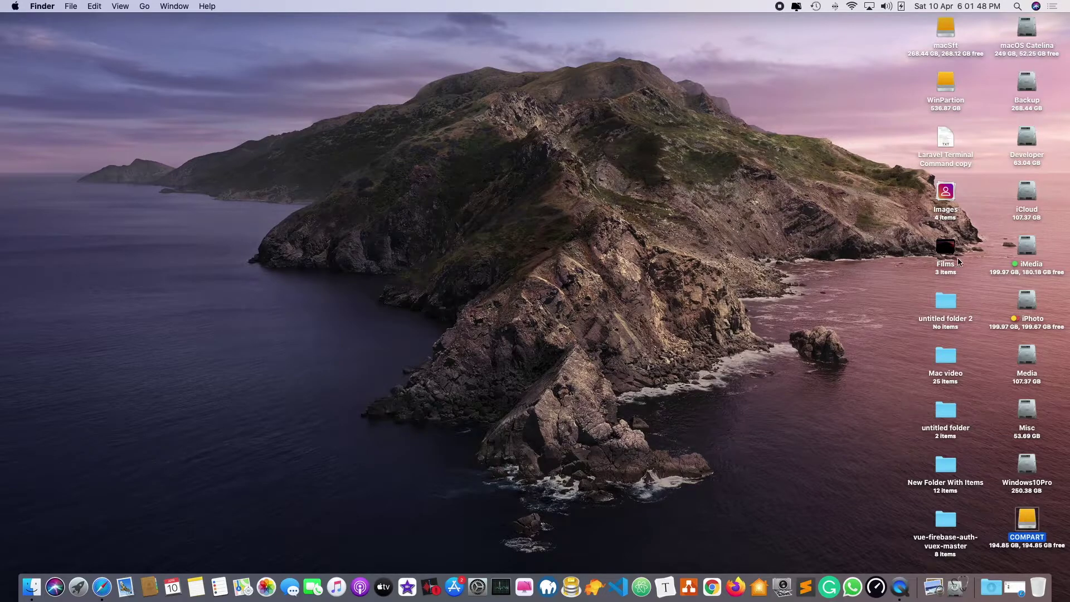
left_click(937, 47)
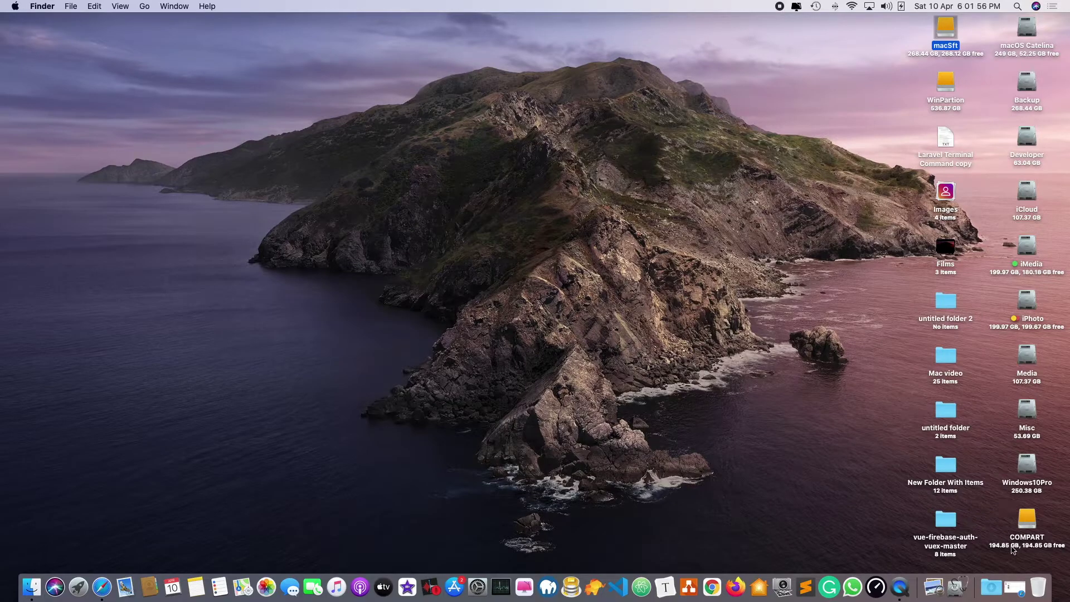
left_click(1026, 526)
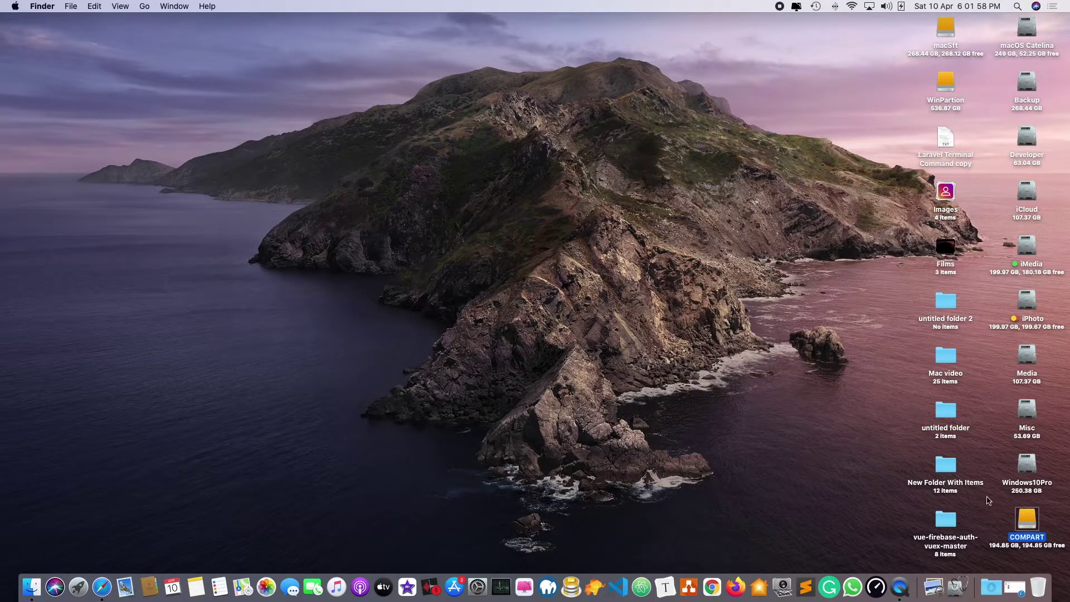
right_click(792, 425)
left_click(775, 407)
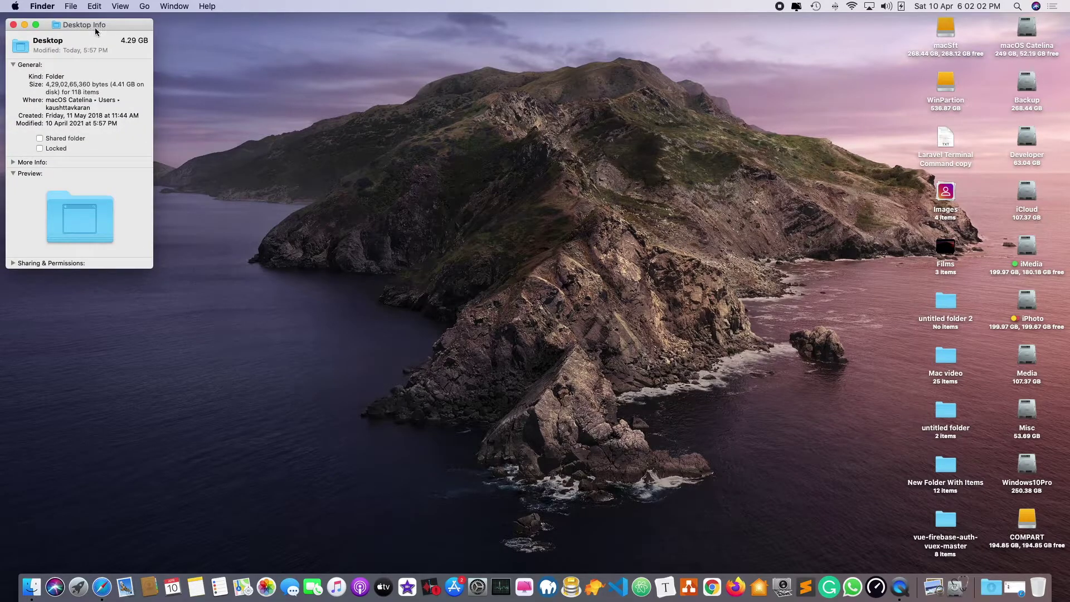
left_click(14, 24)
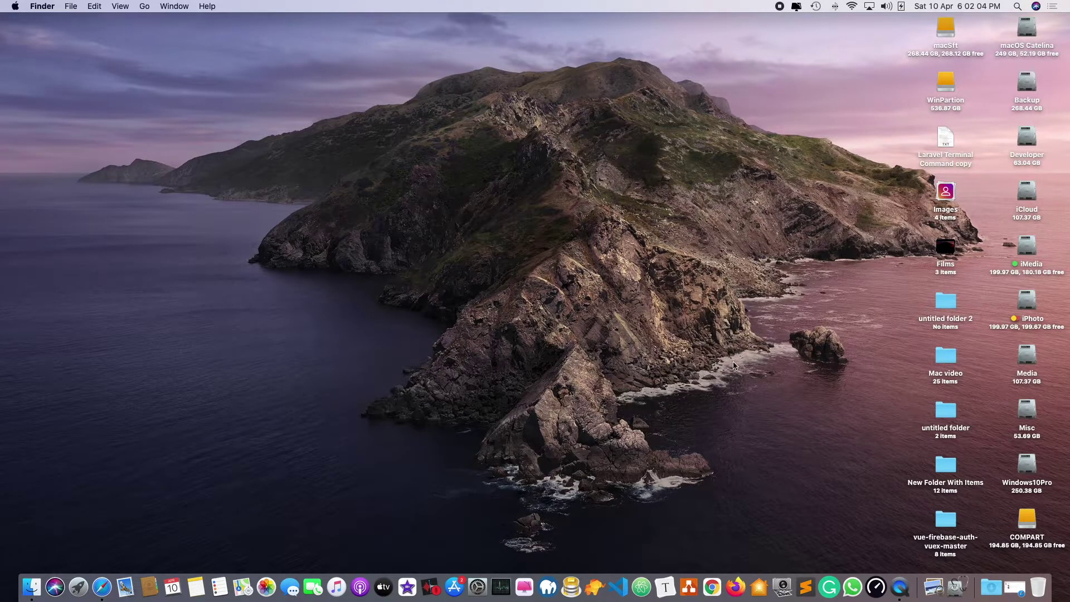
left_click(1027, 522)
right_click(1027, 521)
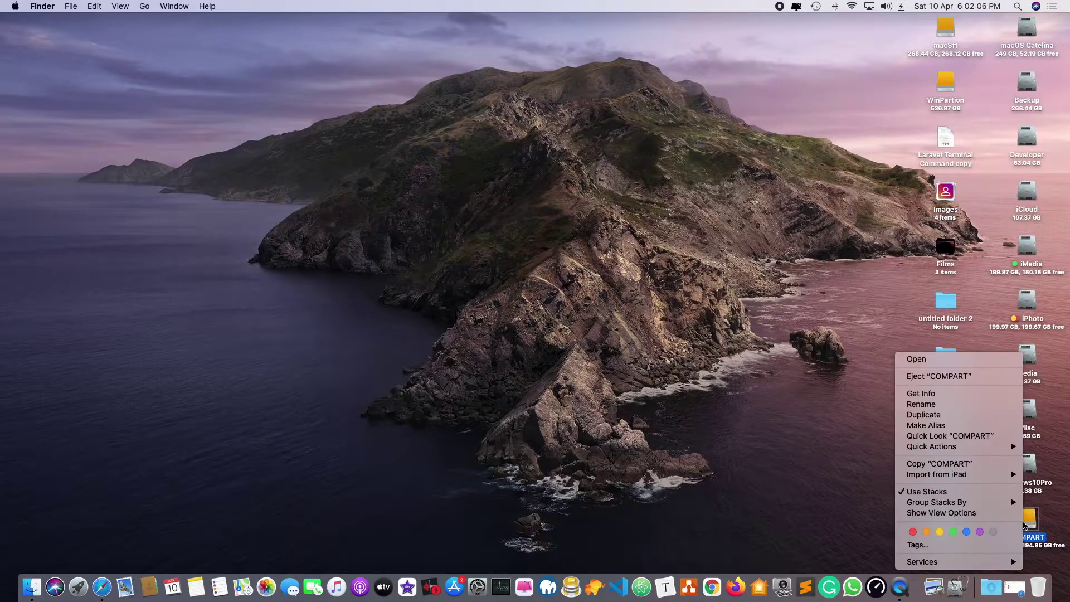
left_click(818, 445)
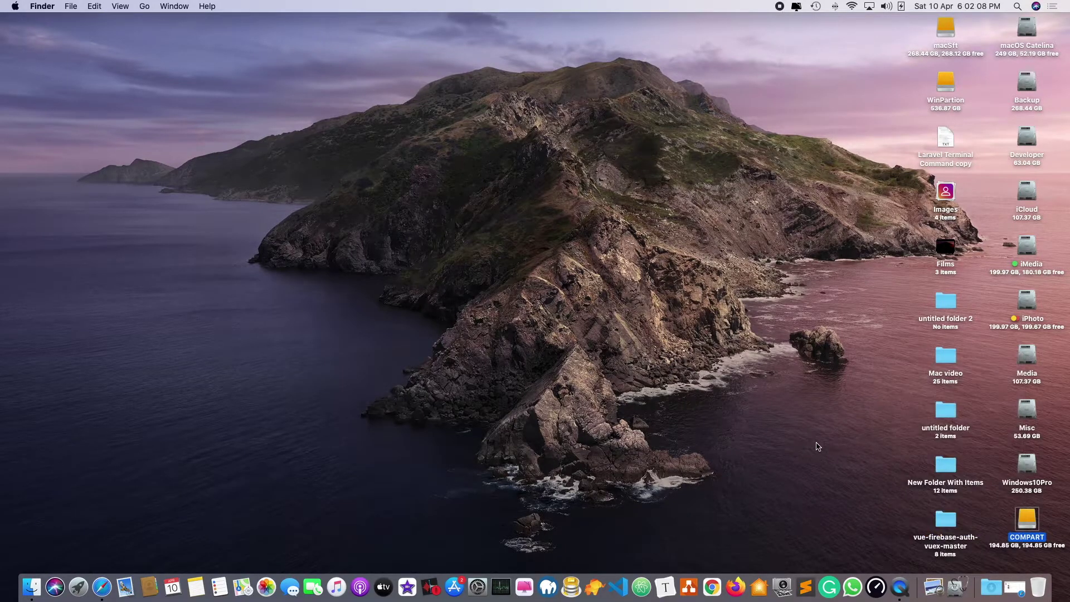
- Toggle the item info under the desktop icons off and back on in the desktop view options
right_click(818, 446)
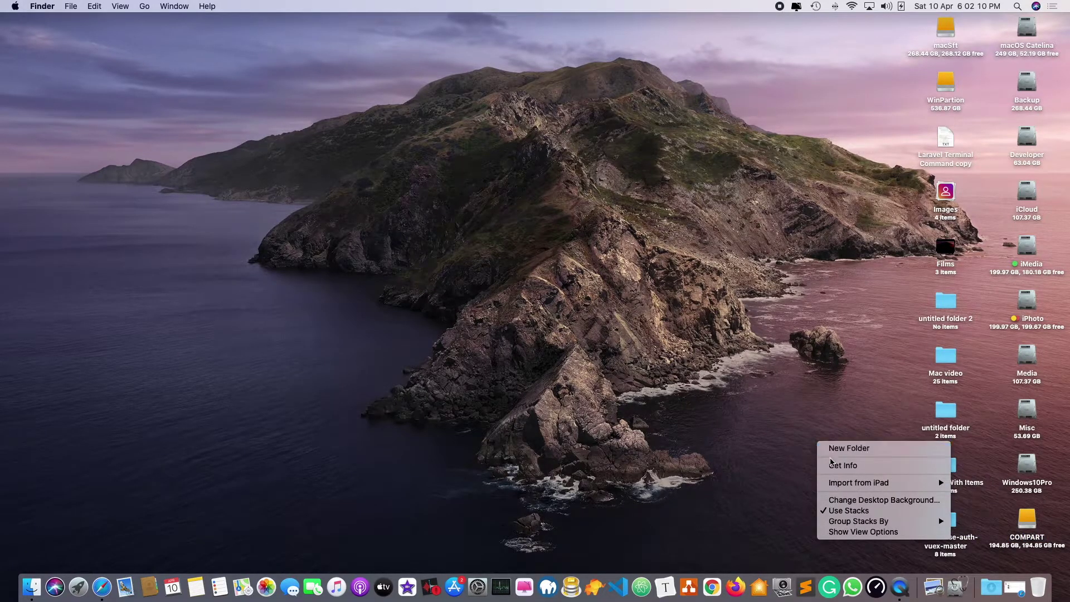
mouse_move(836, 489)
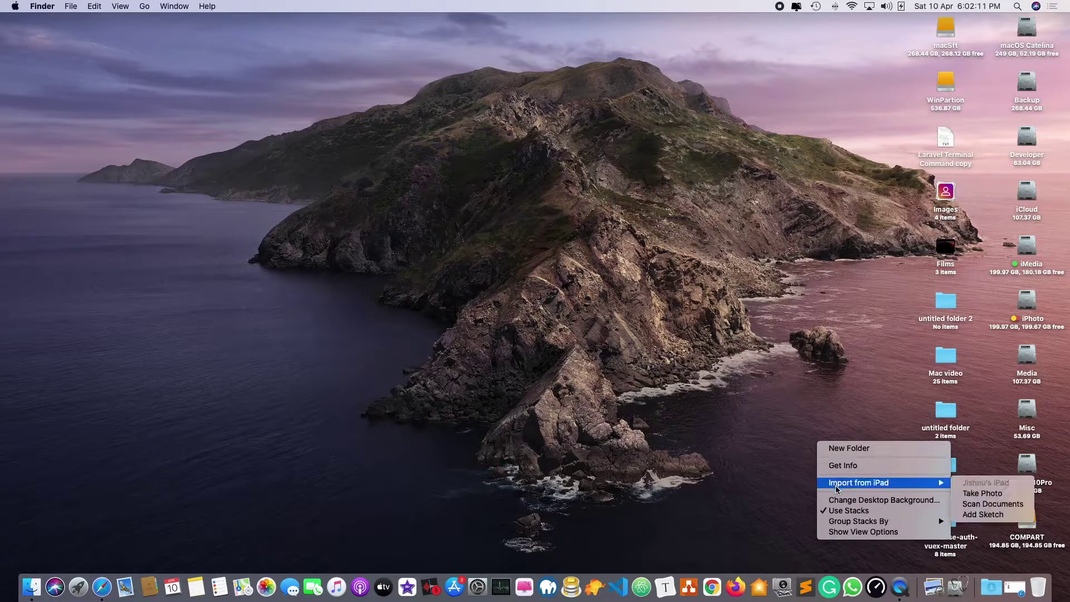
left_click(842, 533)
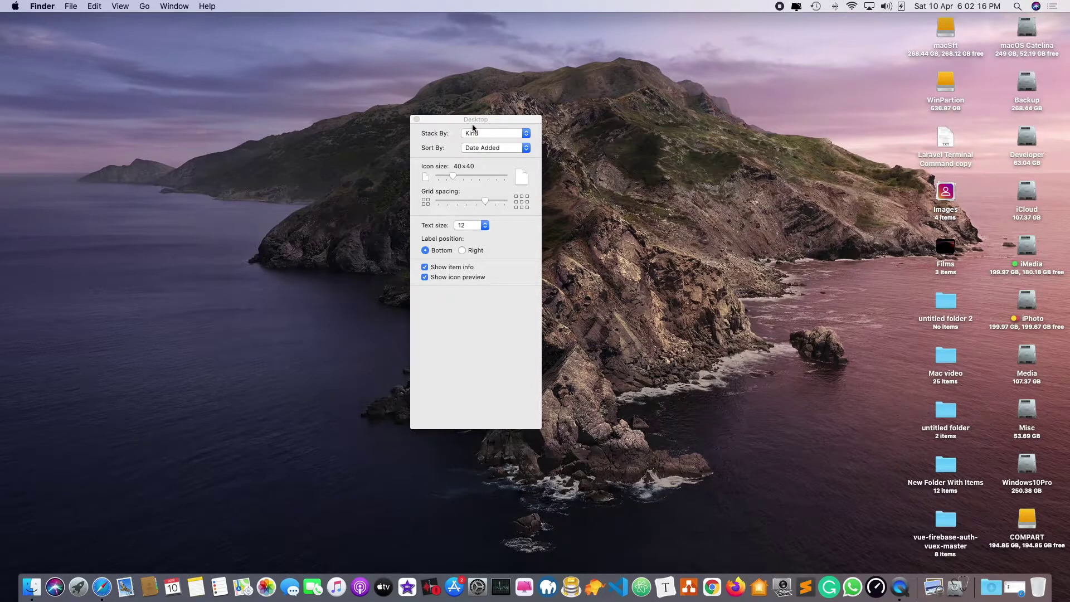
left_click_drag(471, 119, 782, 36)
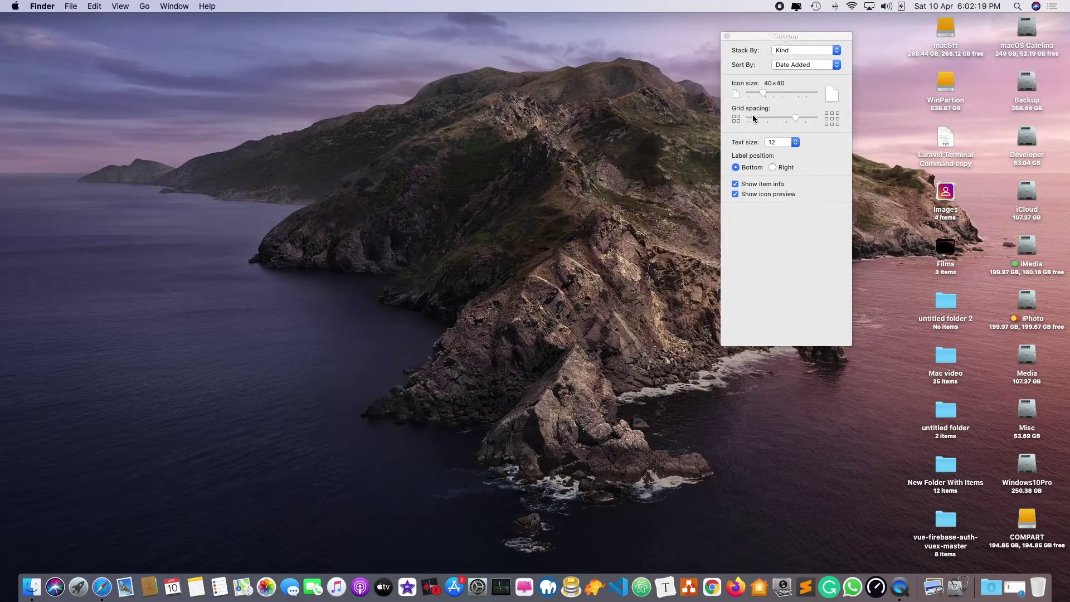
left_click(736, 184)
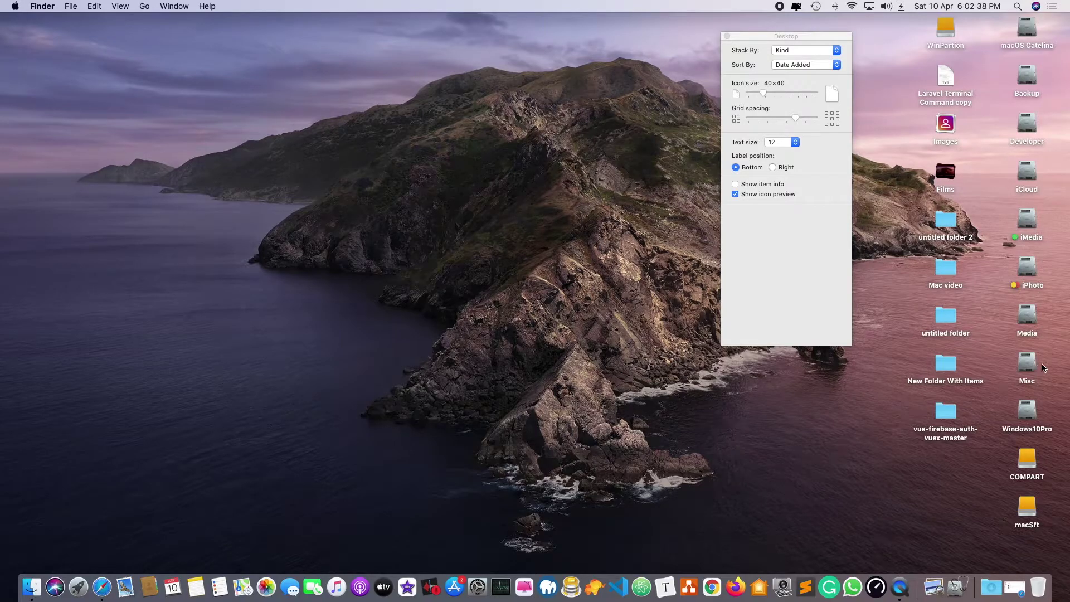
left_click(736, 184)
left_click(737, 38)
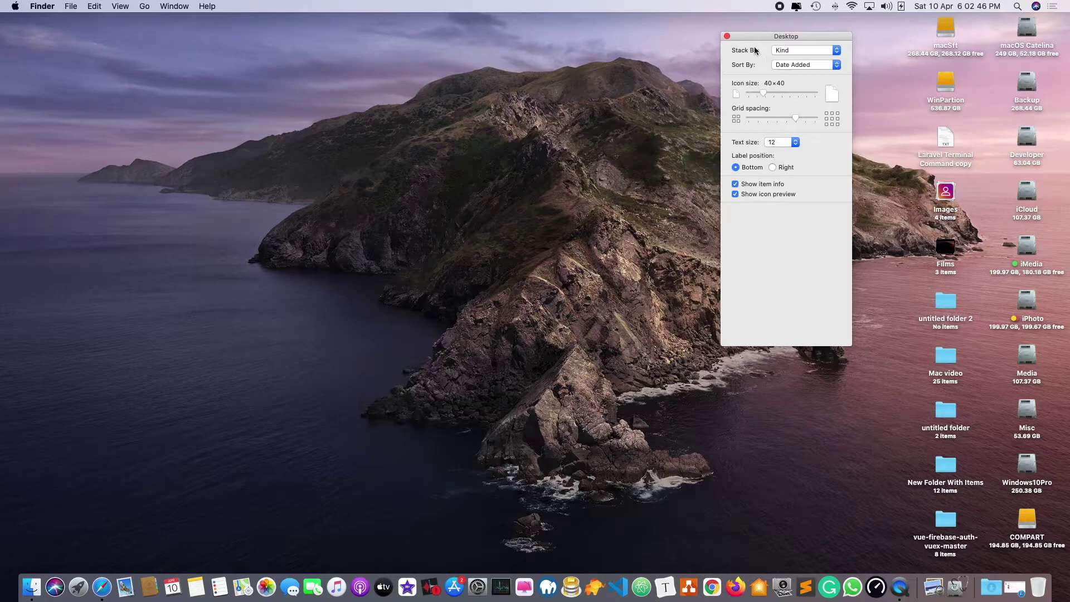
left_click(727, 37)
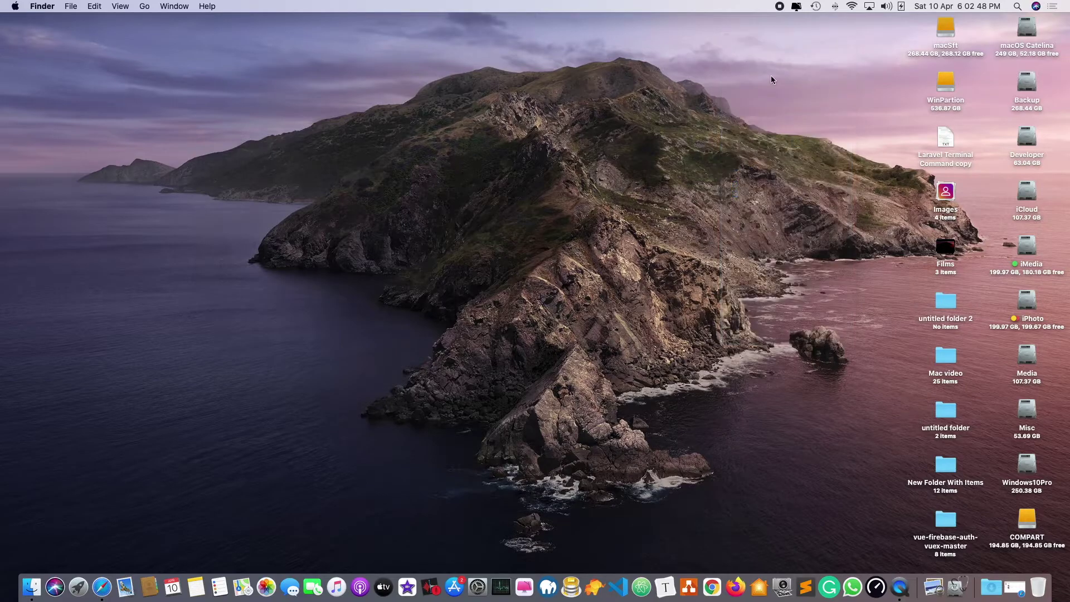
- Check the free-space labels of the reformatted macSft and COMPART drives on the desktop
left_click(947, 35)
left_click(914, 66)
left_click(947, 33)
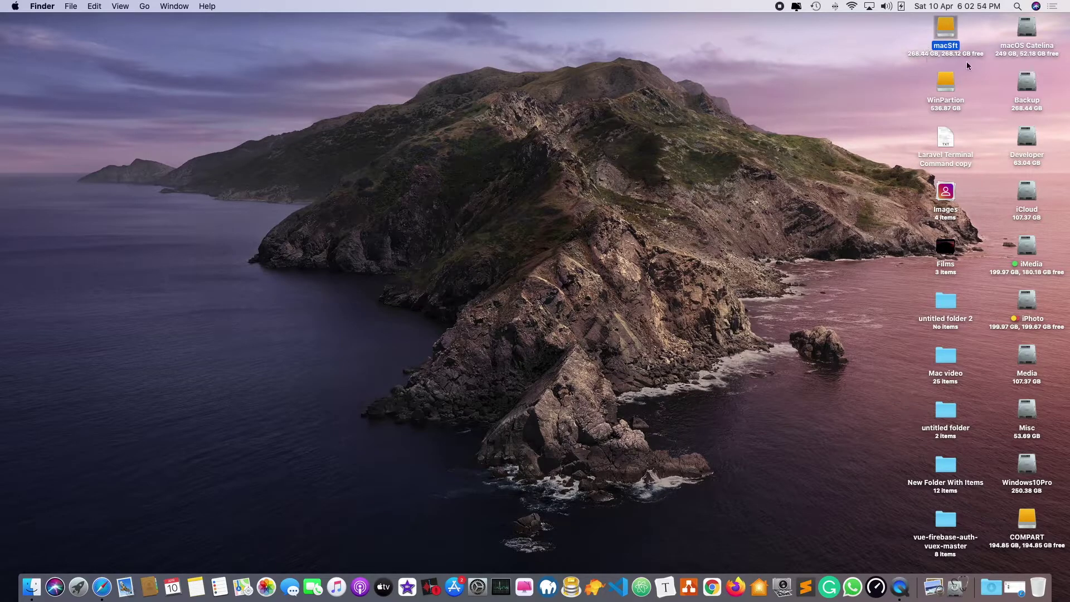
left_click(883, 65)
left_click(1032, 524)
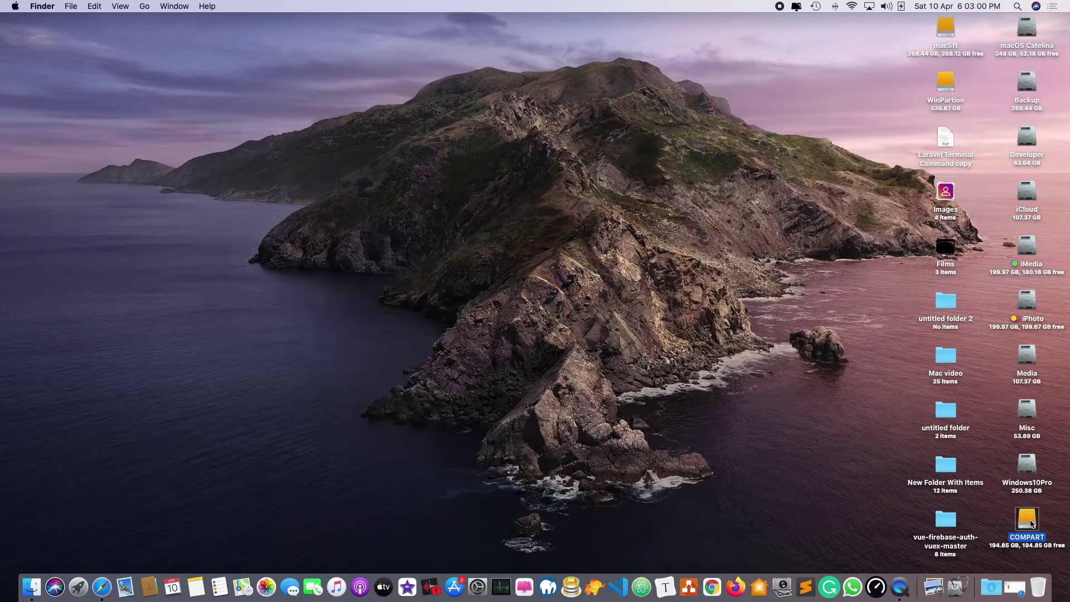
- Open the WinPartion drive and inspect its format and capacity in the volume's info
left_click(942, 83)
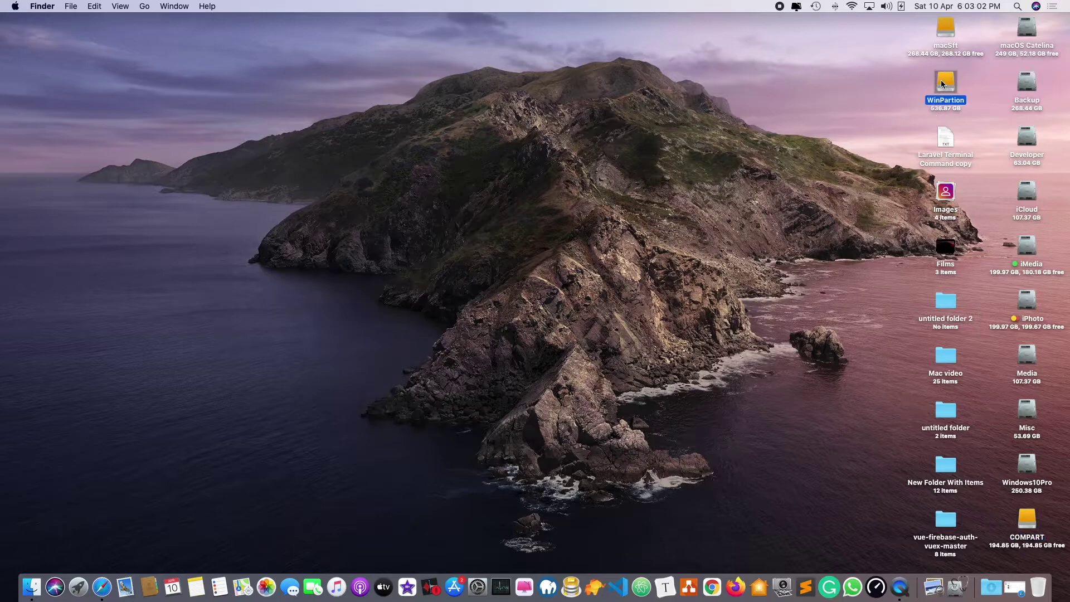
double_click(945, 82)
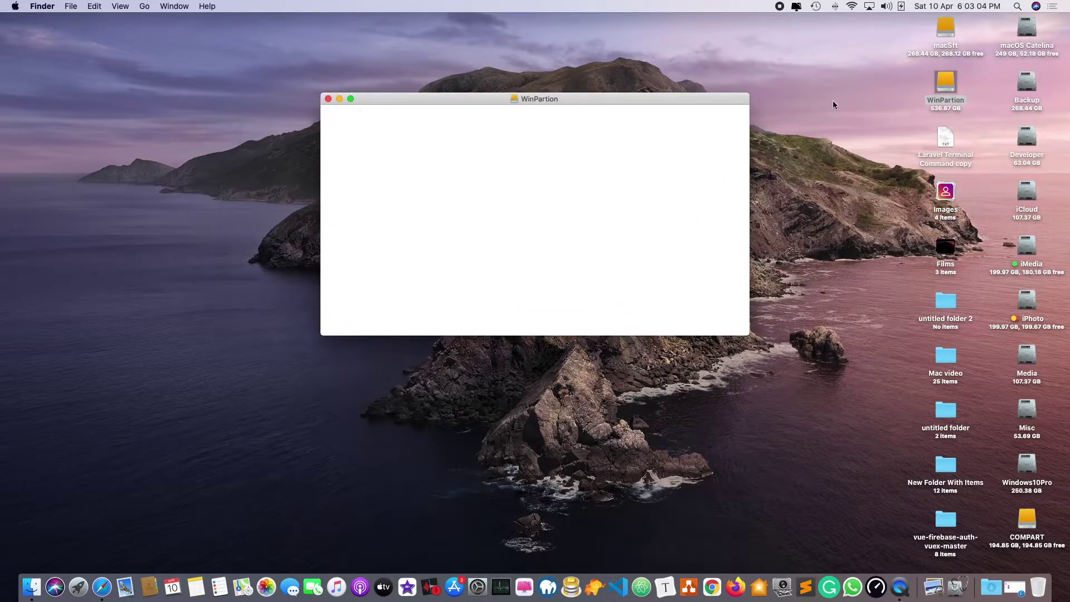
right_click(518, 164)
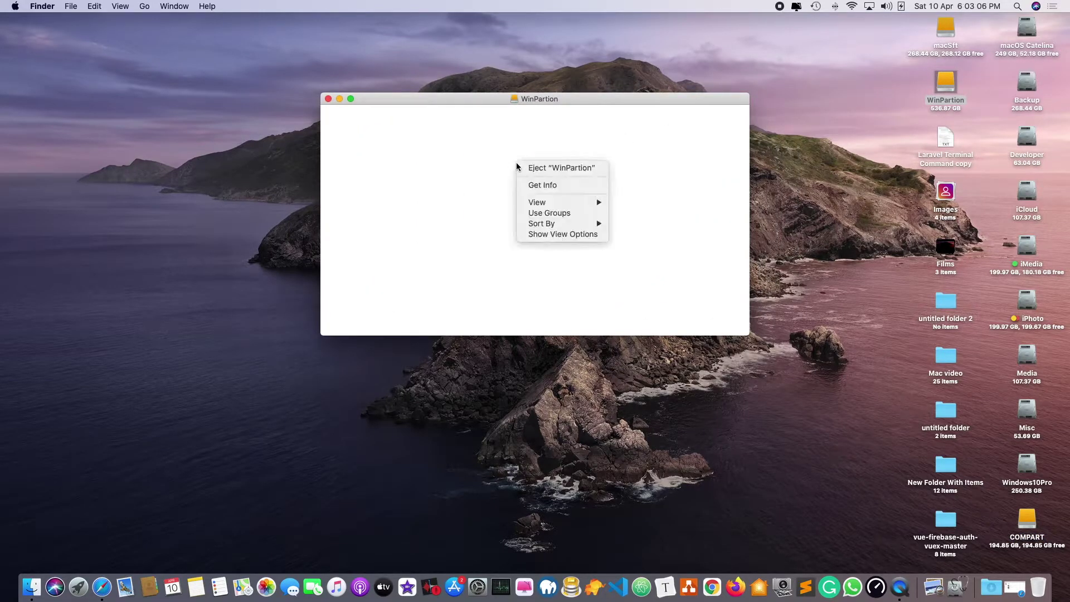
left_click(587, 185)
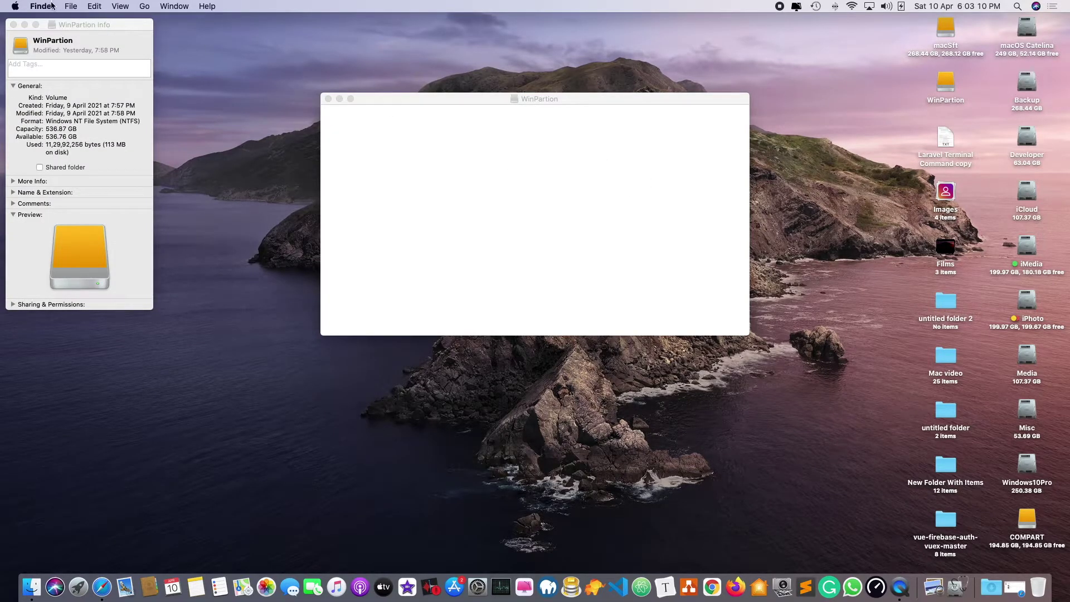
left_click(14, 24)
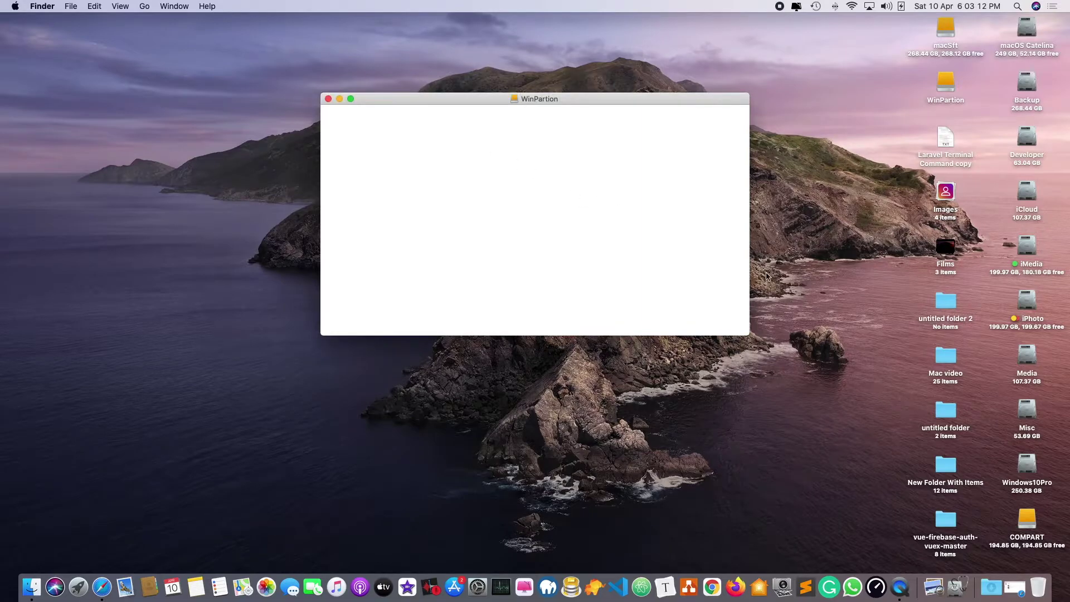
- Try to copy untitled folder 2 from the desktop onto the WinPartion drive, and close the drive's window
left_click(946, 304)
left_click_drag(946, 307, 680, 255)
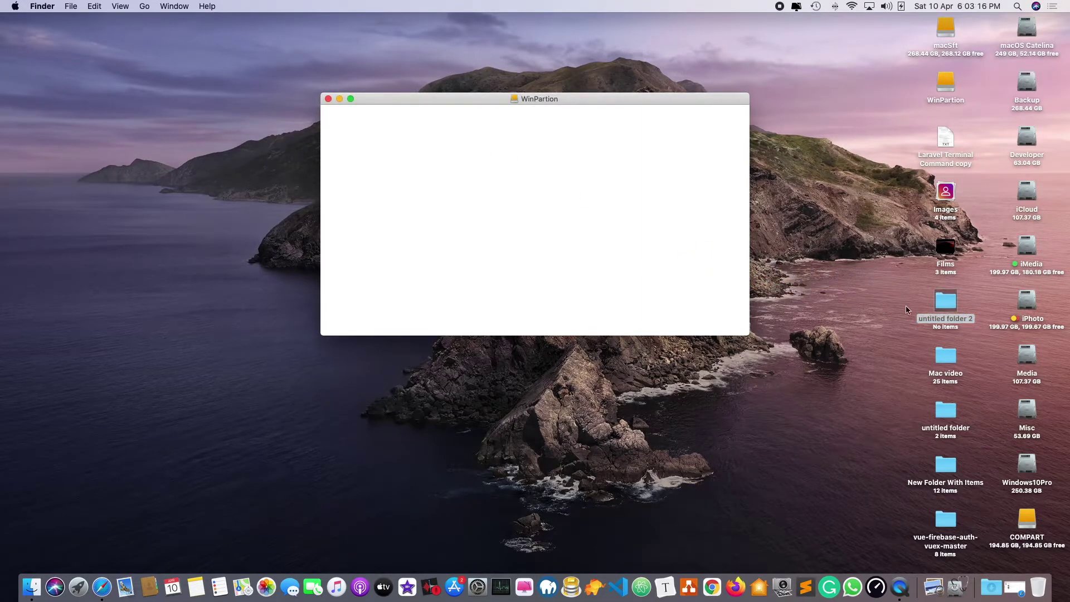
left_click_drag(946, 304, 666, 268)
left_click(329, 98)
- Copy untitled folder 2 from the desktop onto the macSft drive and delete that copy again
double_click(947, 32)
left_click_drag(952, 324, 680, 265)
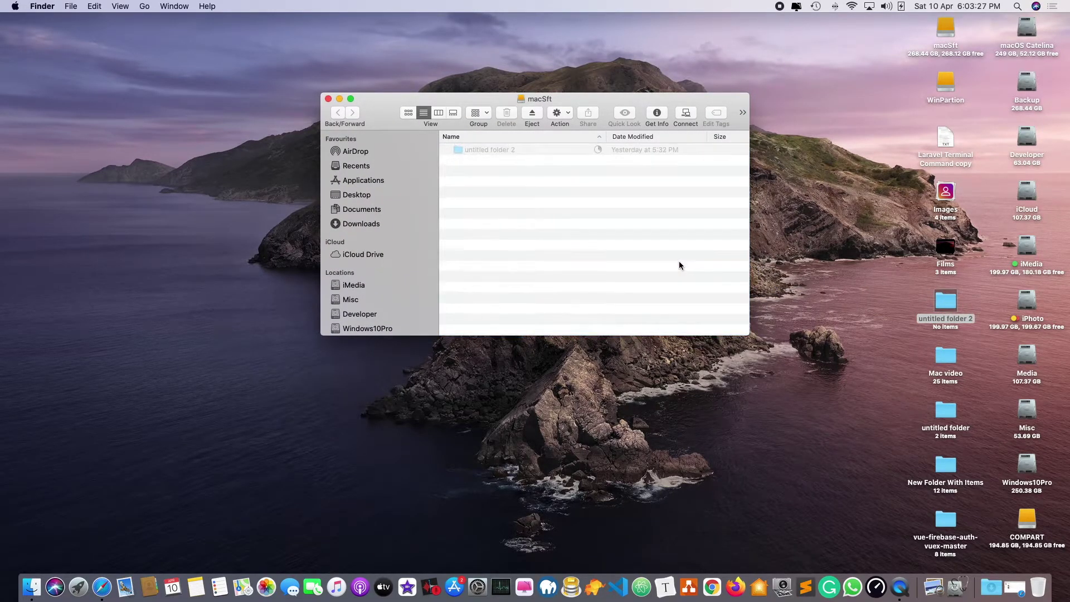
left_click(462, 151)
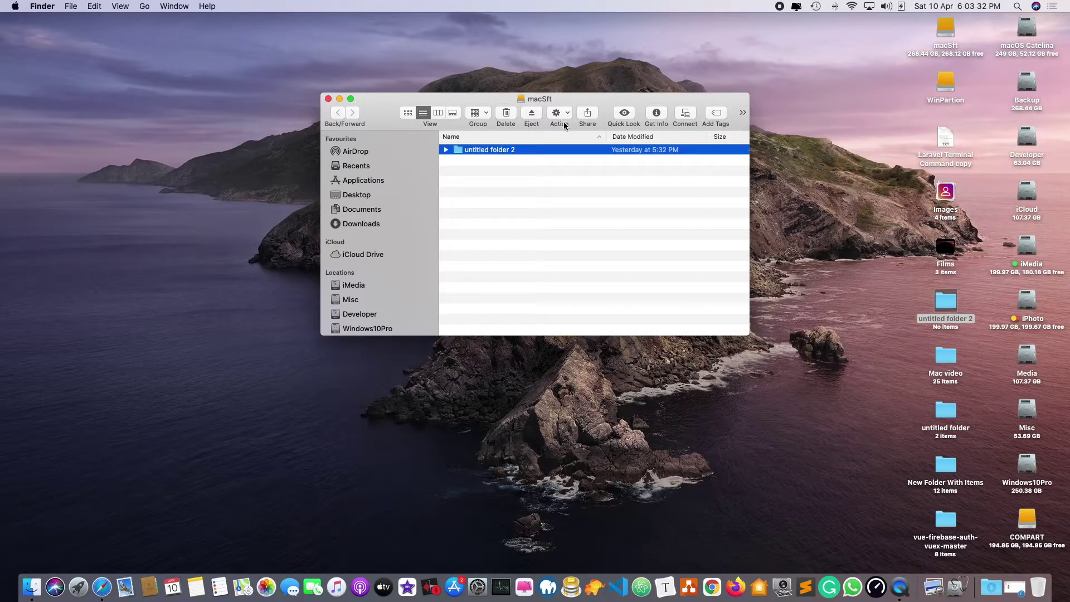
left_click(506, 115)
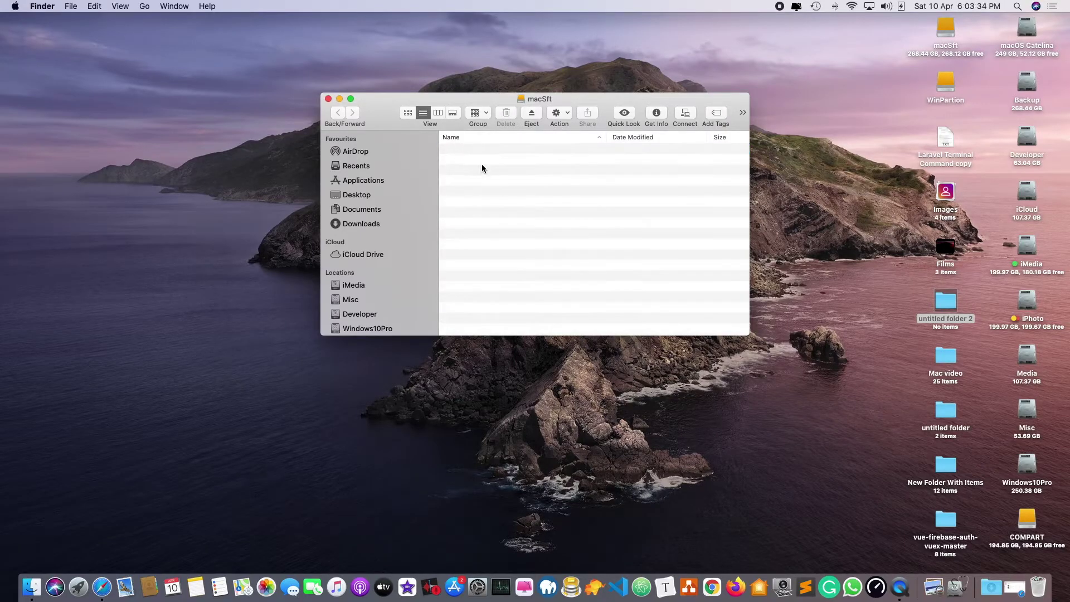
left_click(329, 99)
left_click(655, 166)
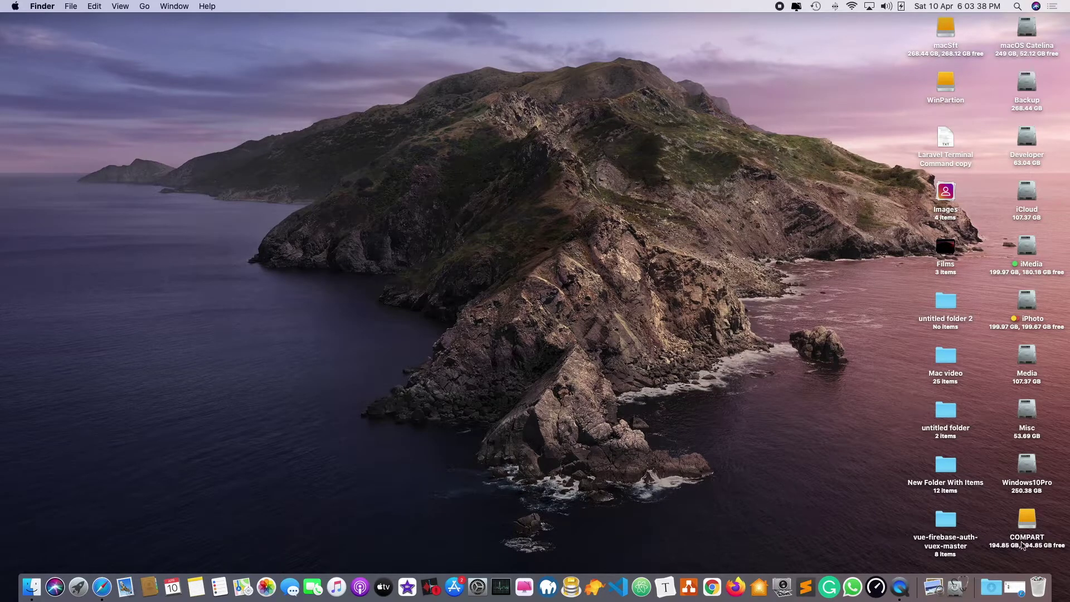
- Copy untitled folder 2 from the desktop onto the COMPART drive, delete the copy and close the drive's window
double_click(1027, 521)
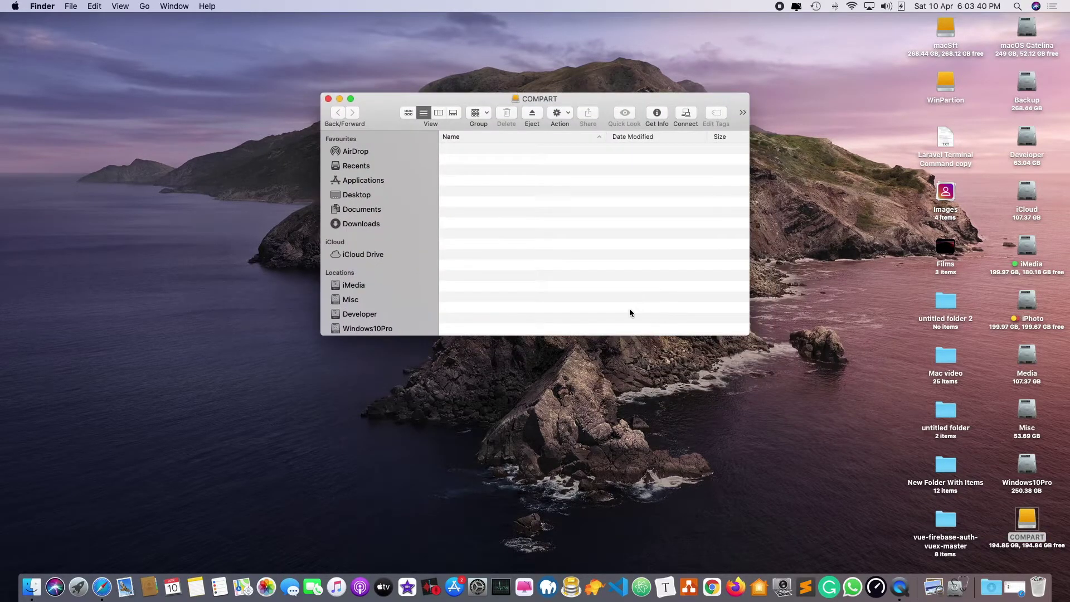
left_click_drag(478, 100, 398, 63)
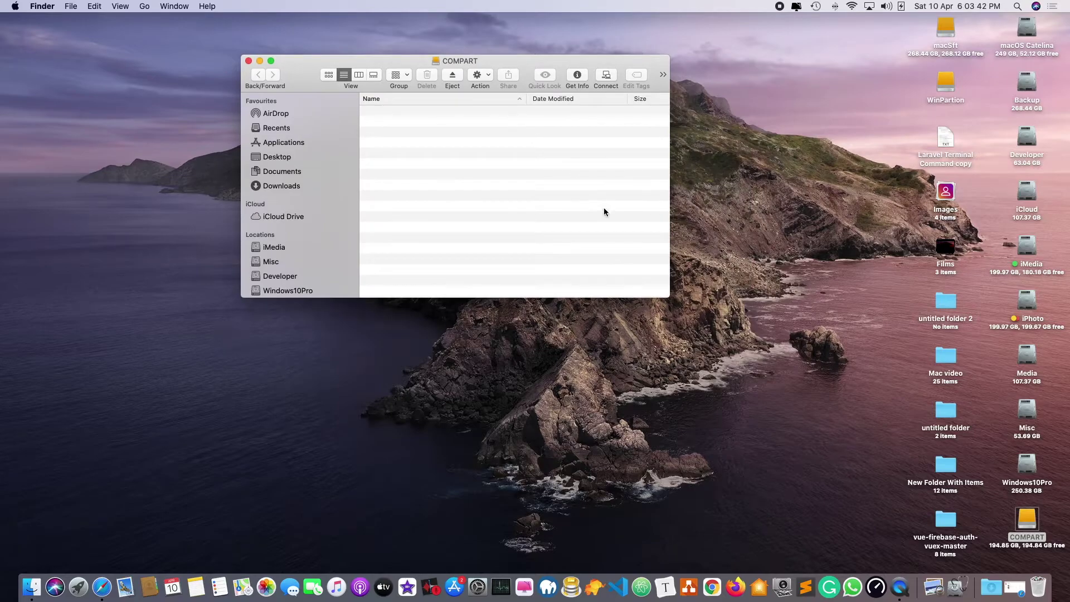
left_click(846, 258)
left_click_drag(932, 296, 607, 229)
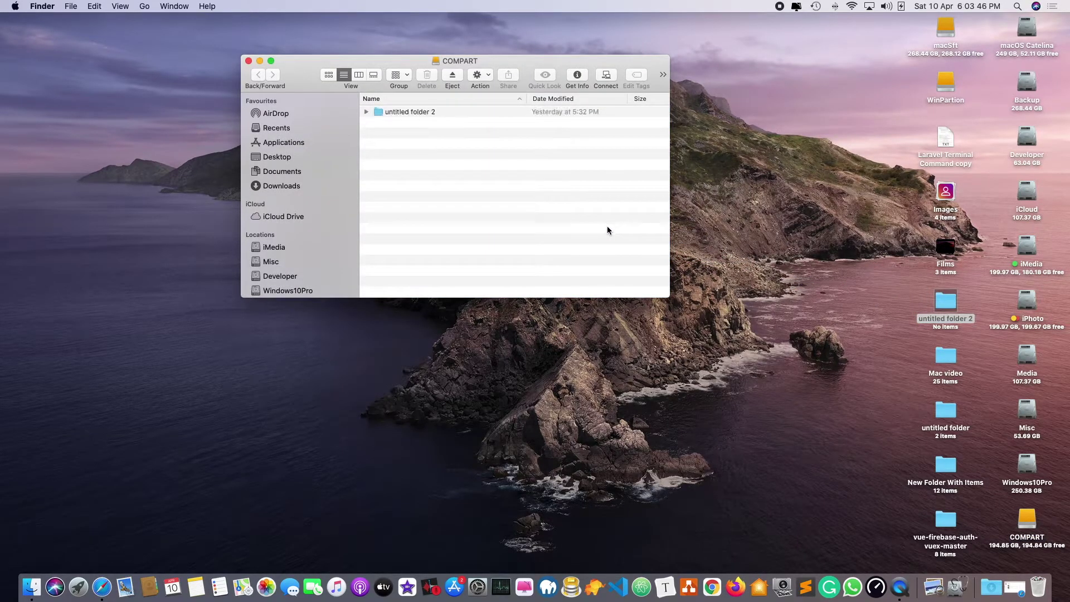
left_click(381, 112)
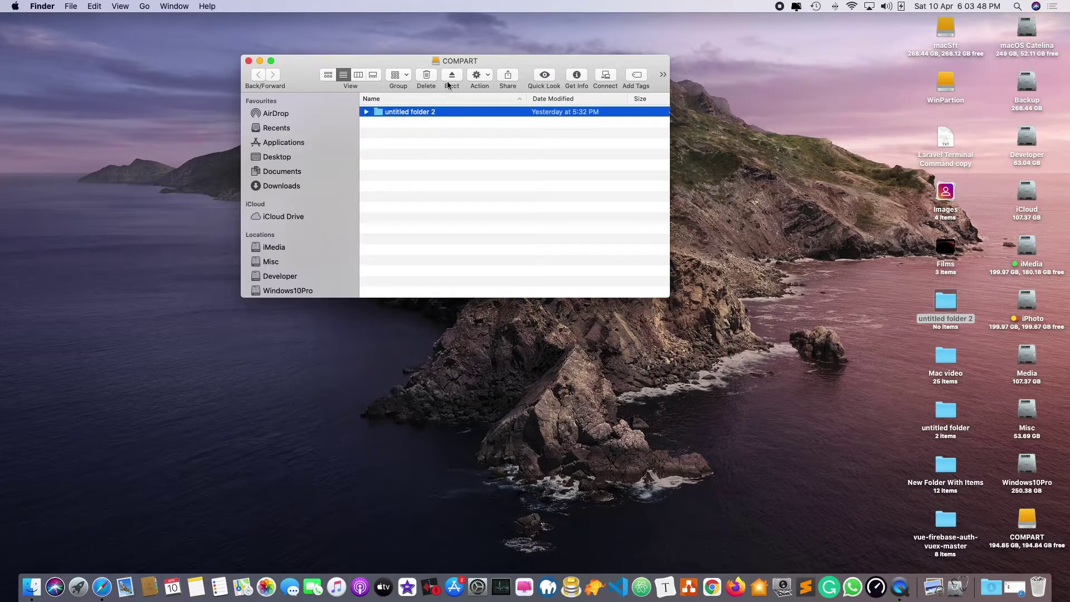
left_click(425, 82)
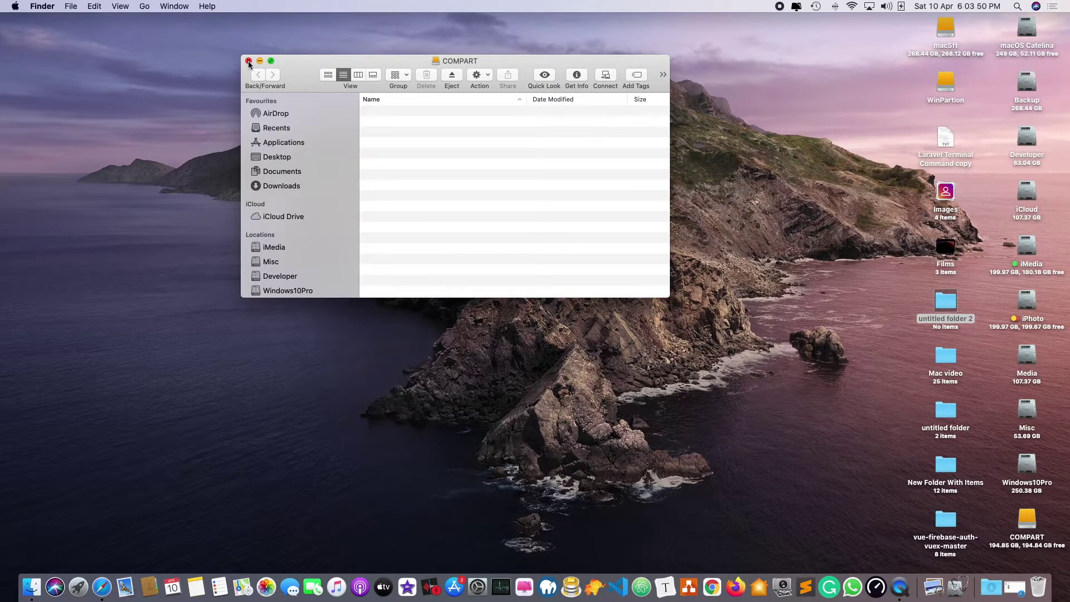
left_click(249, 61)
left_click(636, 195)
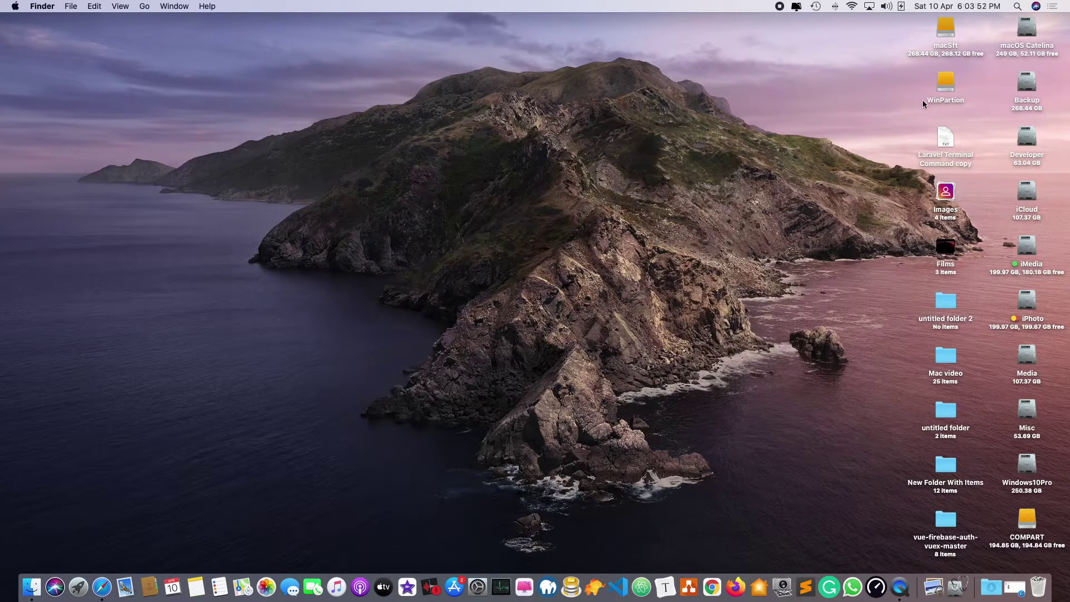
- Reopen the WinPartion drive to examine its window, and close it
double_click(945, 82)
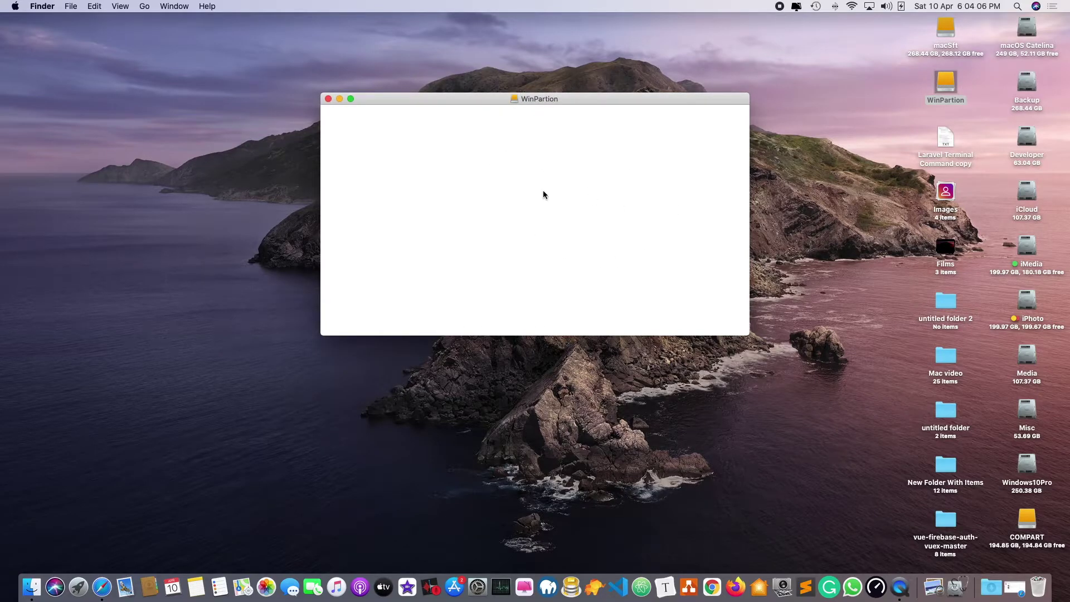
left_click_drag(545, 189, 795, 262)
left_click(898, 287)
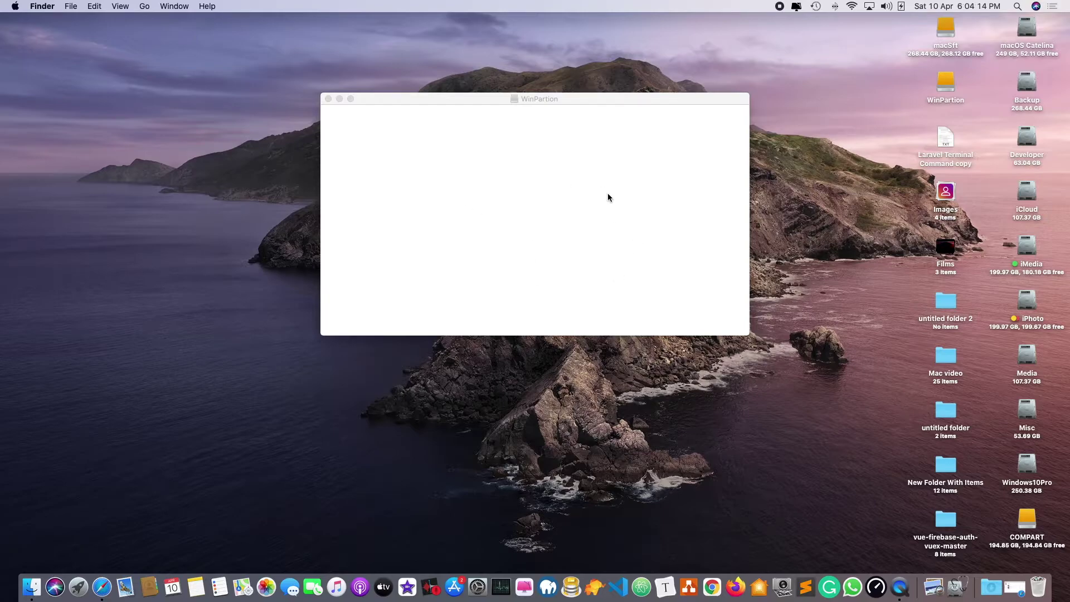
left_click(409, 134)
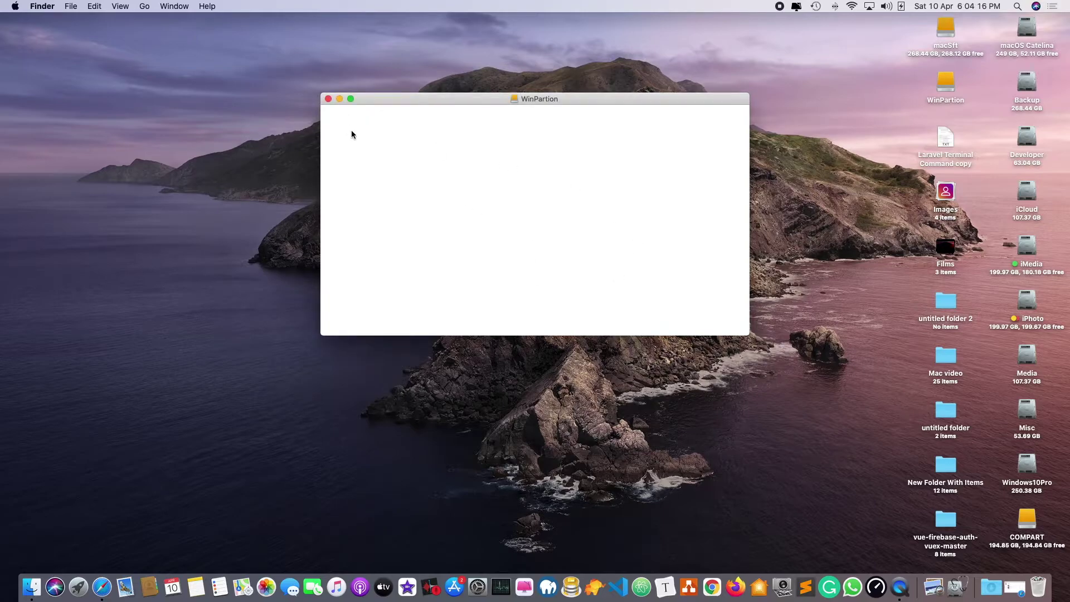
left_click(328, 99)
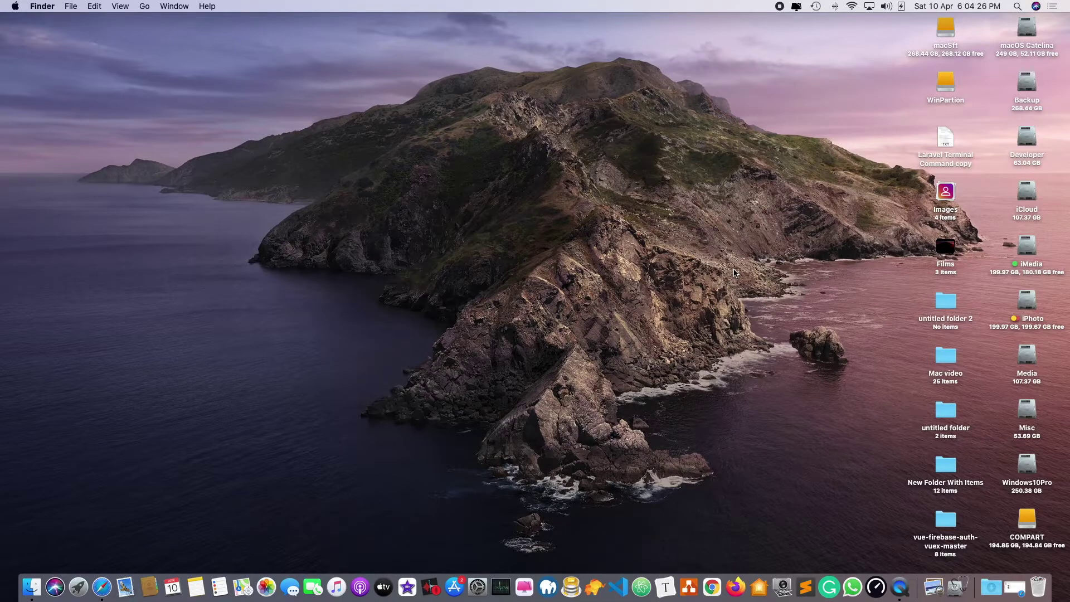
- Review the WinPartion, macSft and COMPART drives on the Mac desktop one after another
left_click(950, 83)
left_click(948, 35)
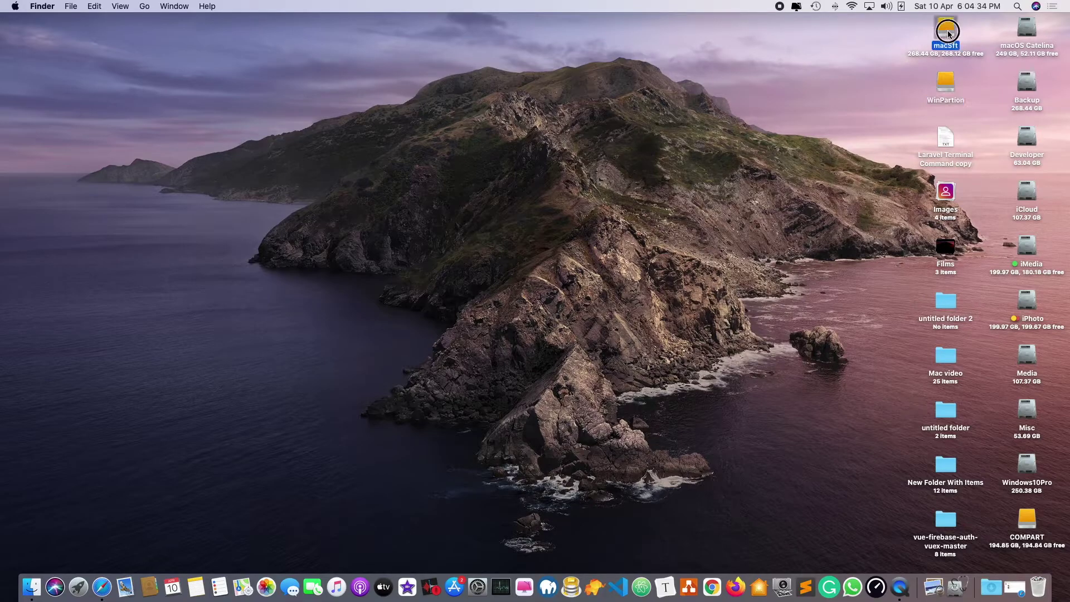
left_click(1026, 525)
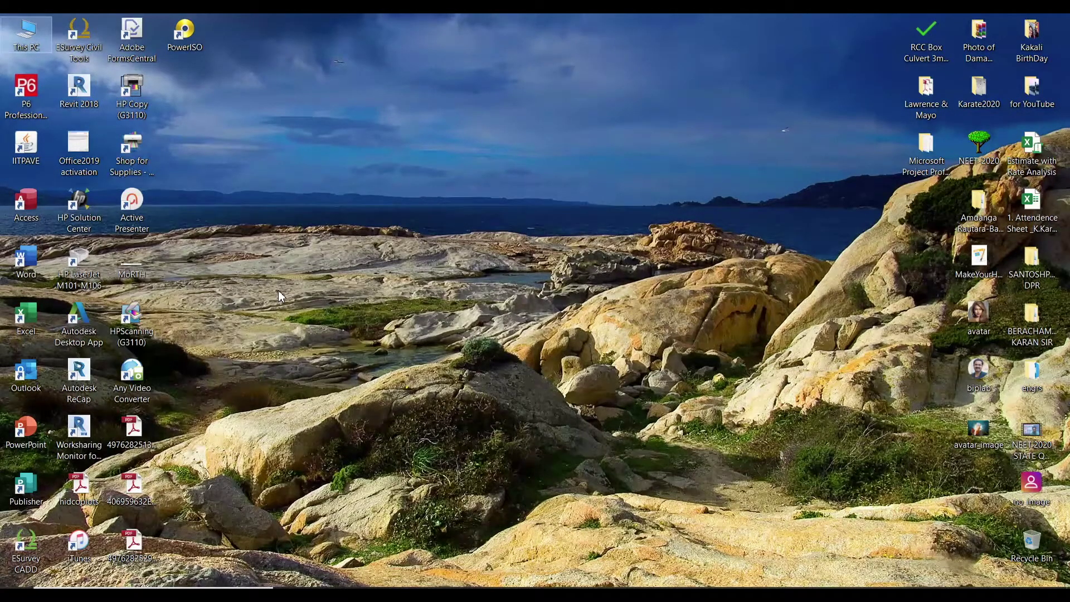
- Switch to the Windows desktop, open This PC and locate the WinPartion (N:) and COMPART (O:) drives
double_click(26, 34)
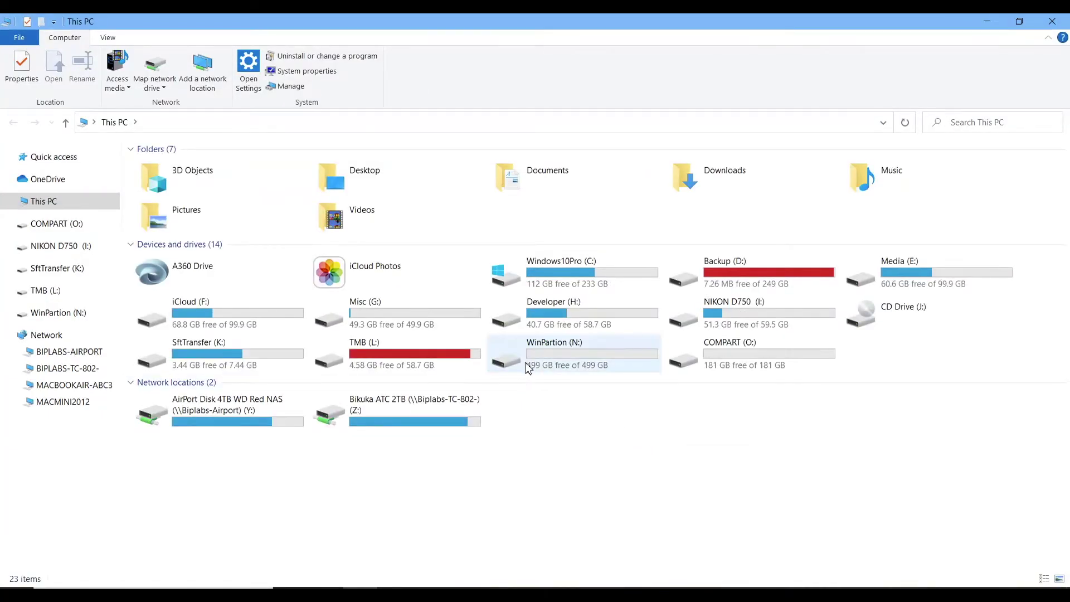
left_click(532, 359)
left_click(703, 367)
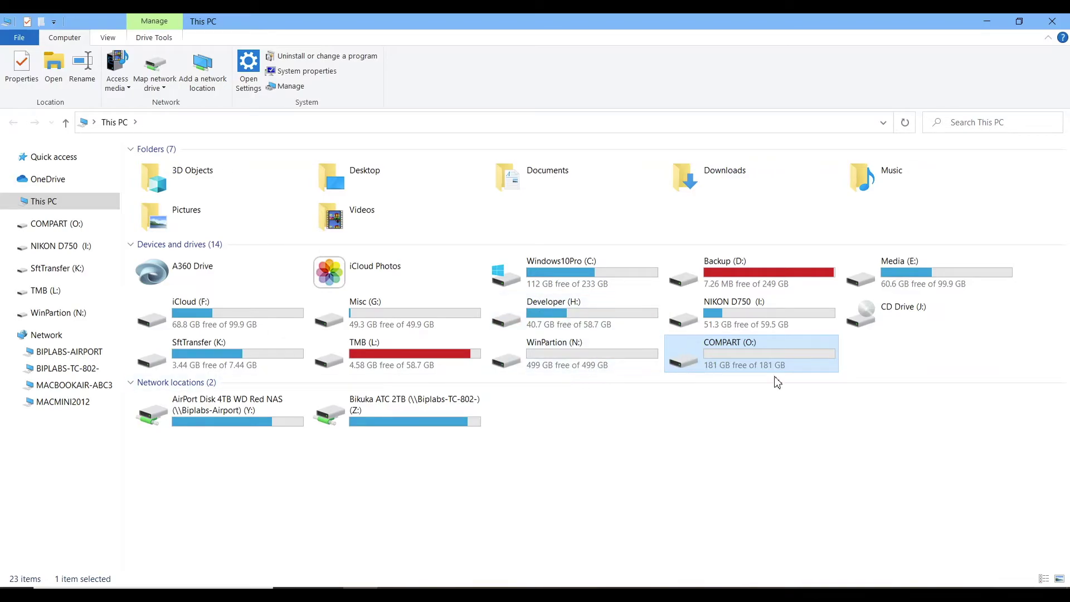
- Inspect the file system and capacity in the properties of the WinPartion (N:) drive
double_click(527, 367)
right_click(527, 365)
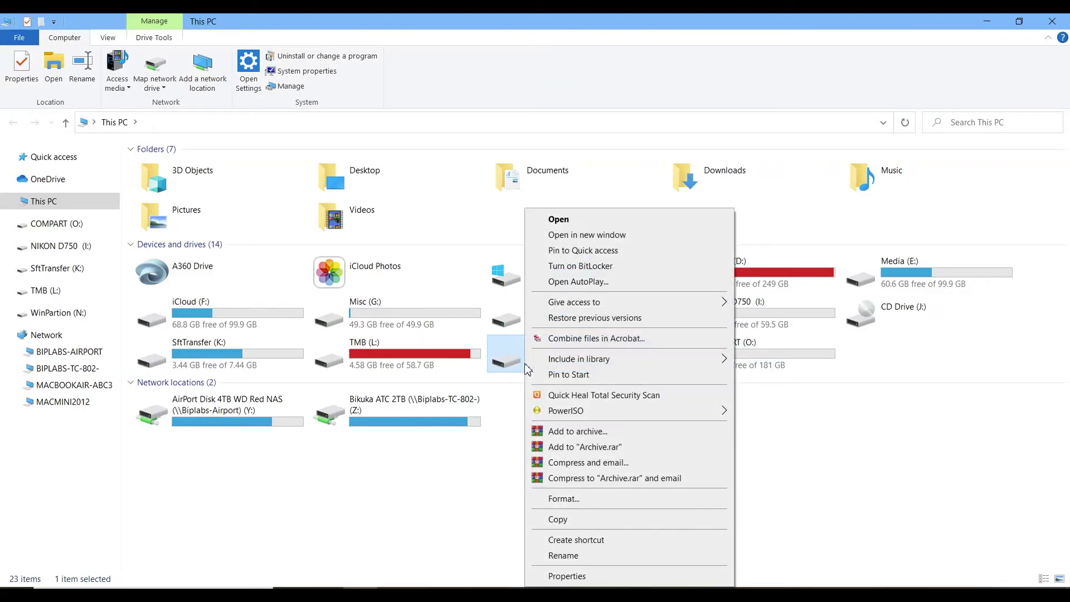
left_click(571, 579)
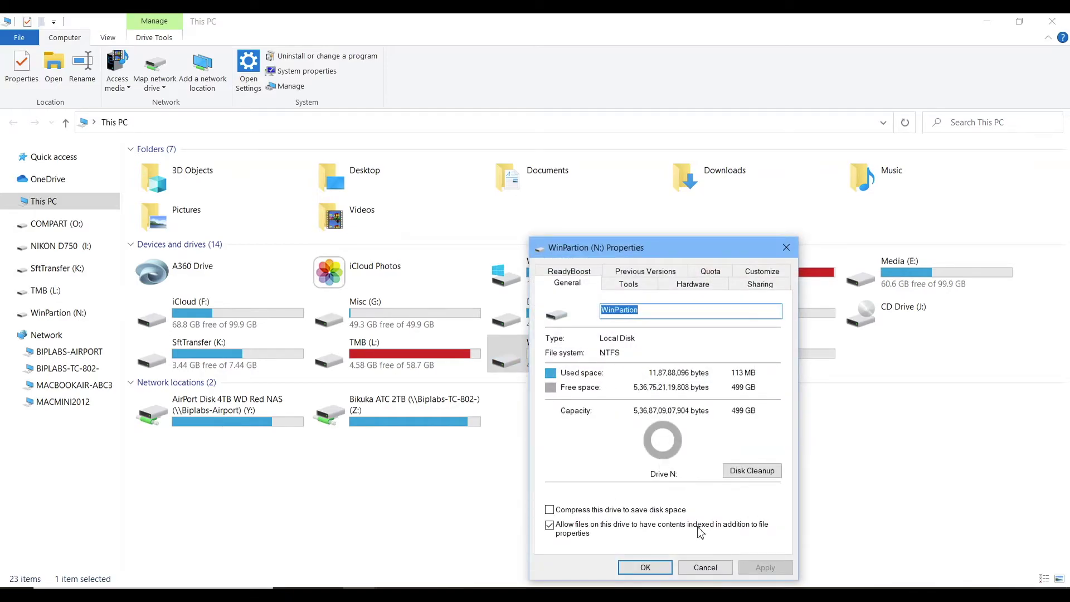
left_click(705, 568)
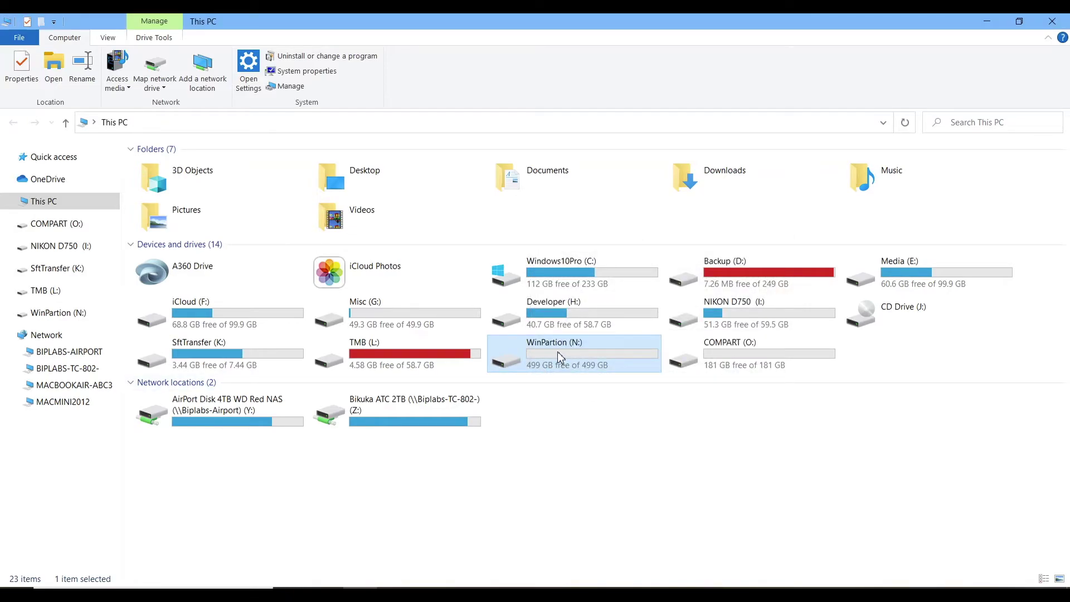
- Inspect the file system and capacity in the properties of the COMPART (O:) drive
left_click(689, 362)
right_click(689, 363)
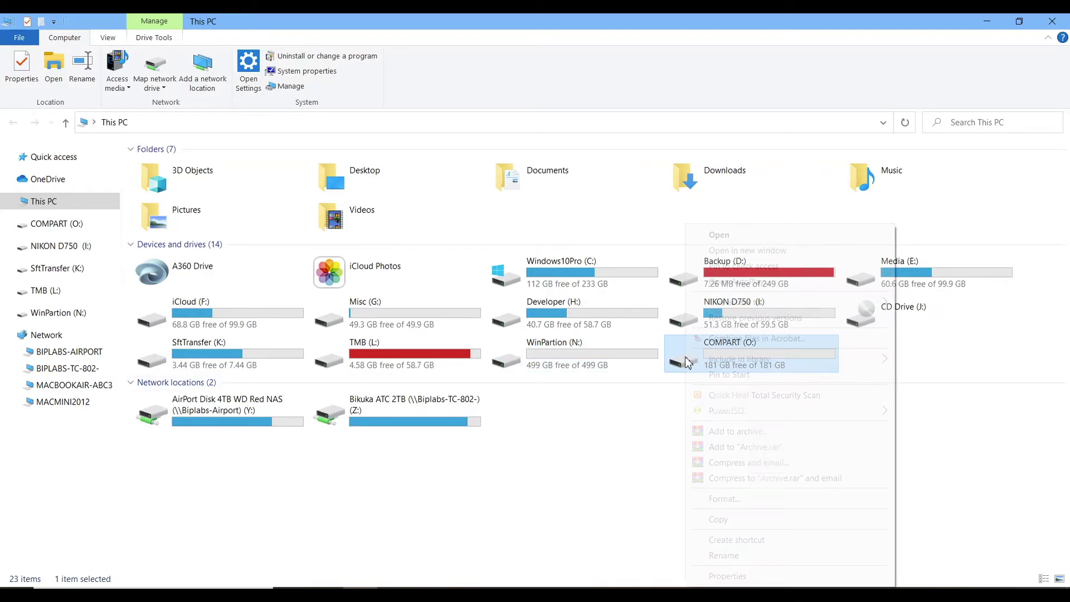
left_click(728, 577)
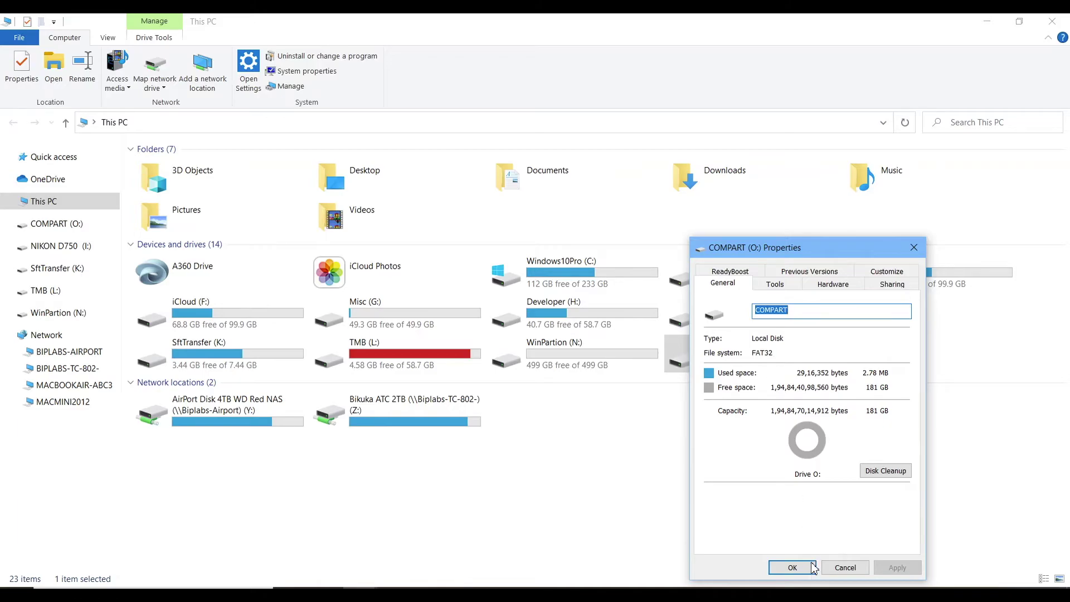
left_click(845, 568)
- Compare the free space and total size of the WinPartion (N:) and COMPART (O:) drives in This PC
left_click(604, 348)
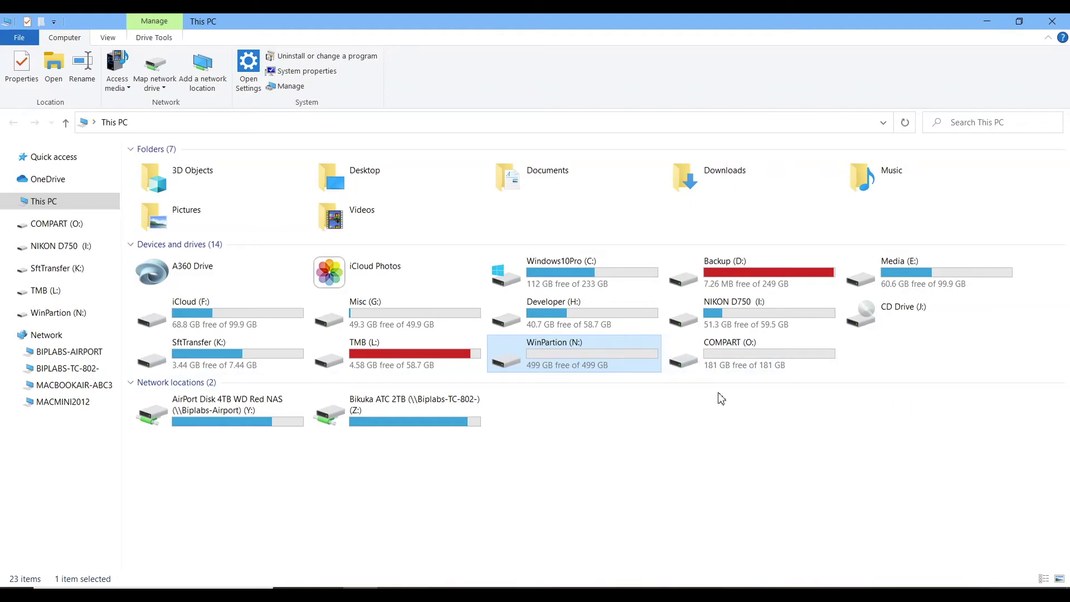
left_click(710, 352)
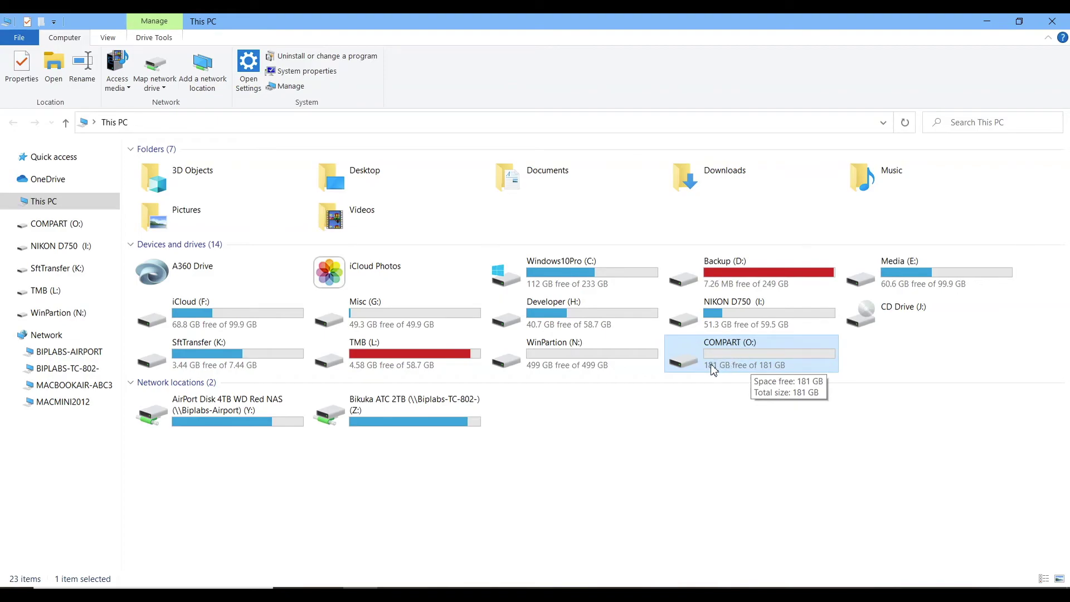
left_click(525, 363)
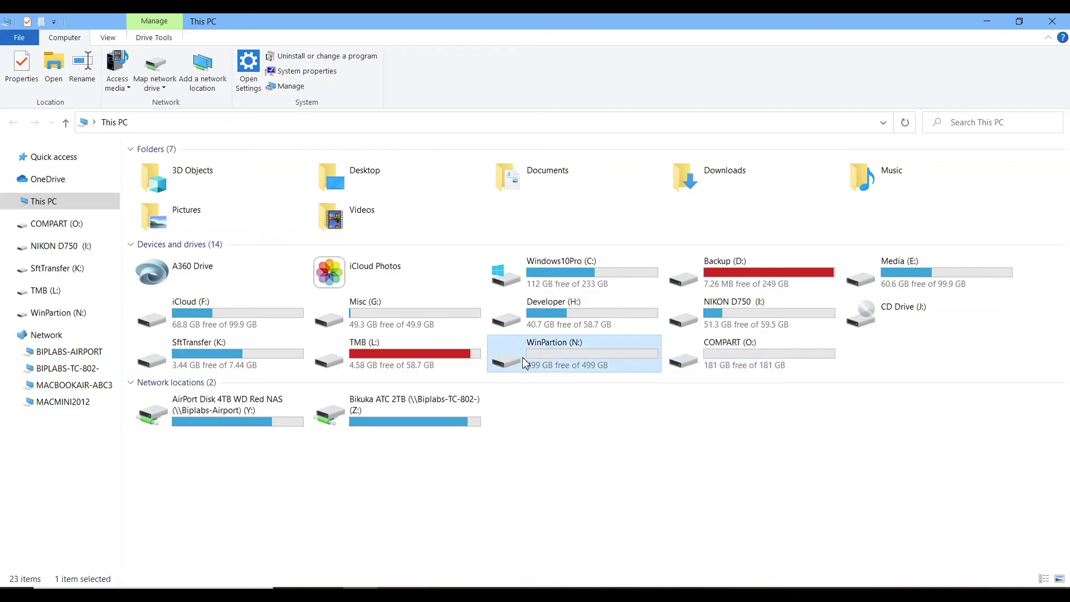
- Create a new folder with the default name on the WinPartion (N:) drive and return to This PC
double_click(553, 363)
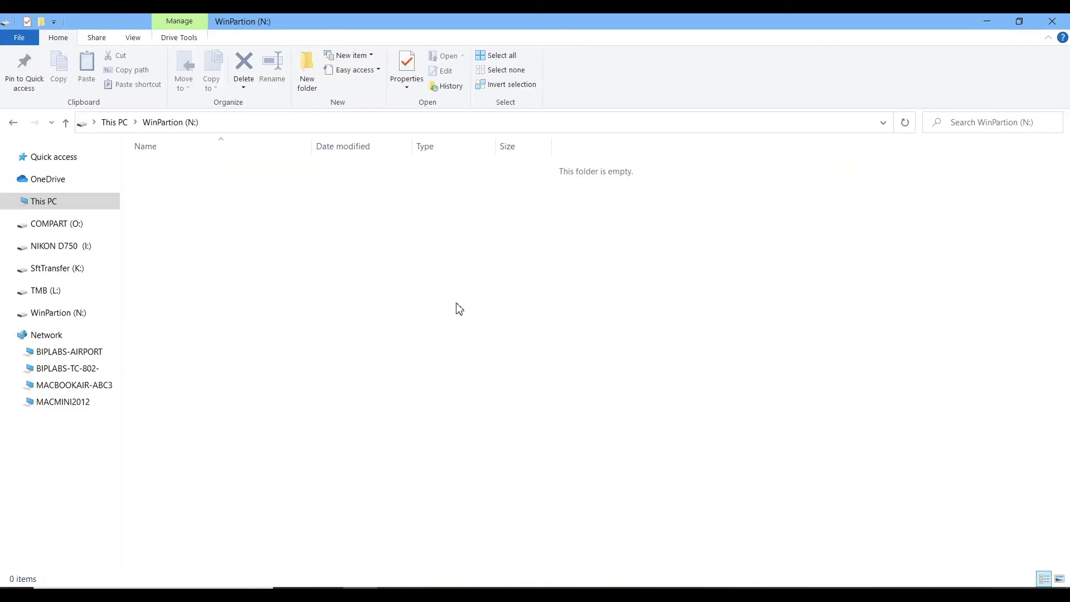
right_click(363, 300)
left_click(308, 78)
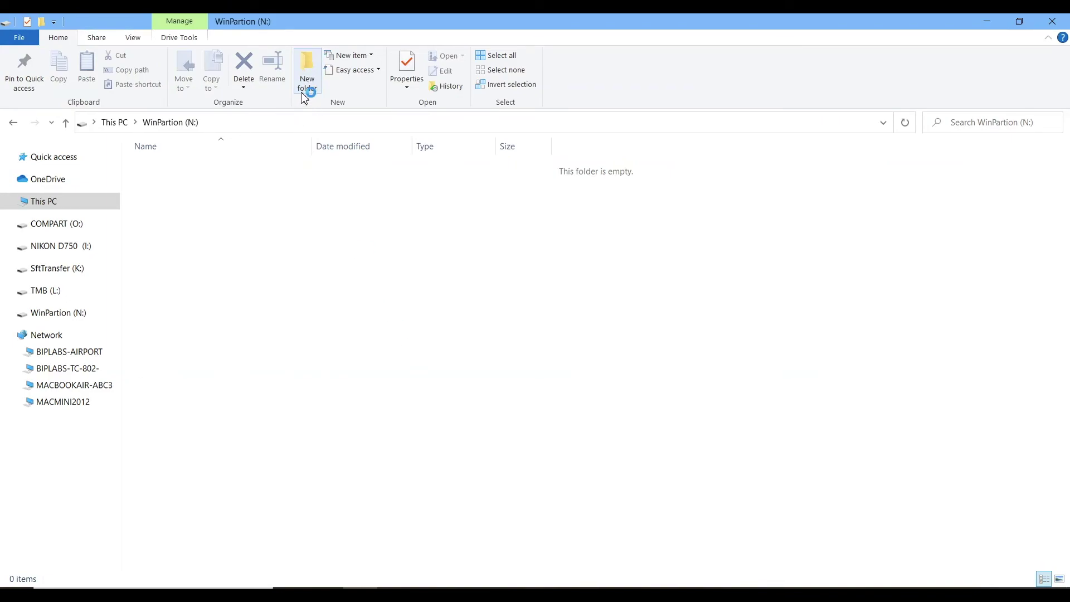
left_click(307, 84)
left_click(289, 241)
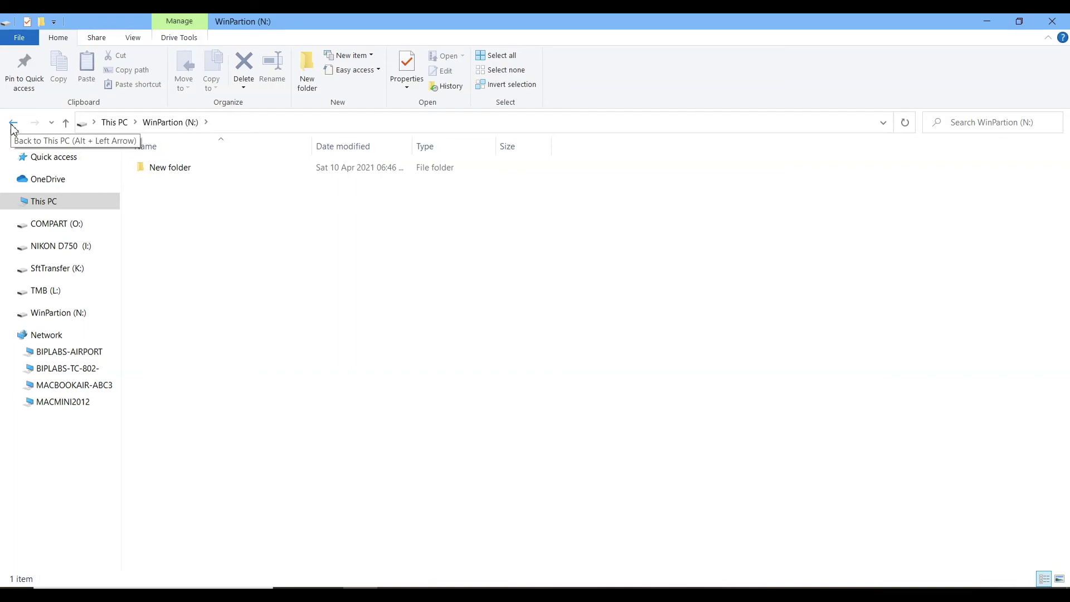
left_click(12, 126)
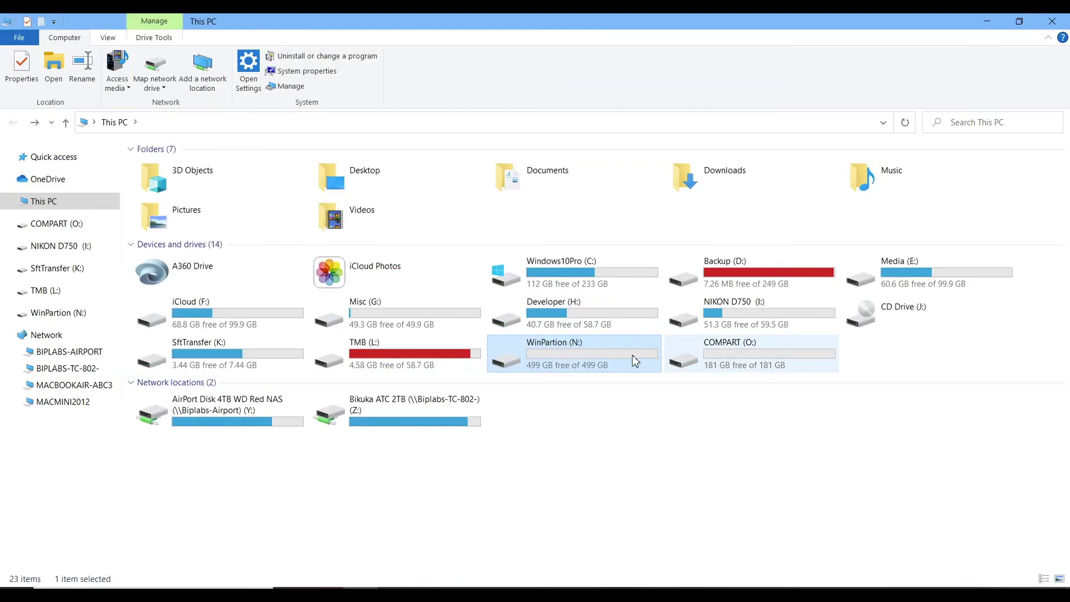
left_click(678, 447)
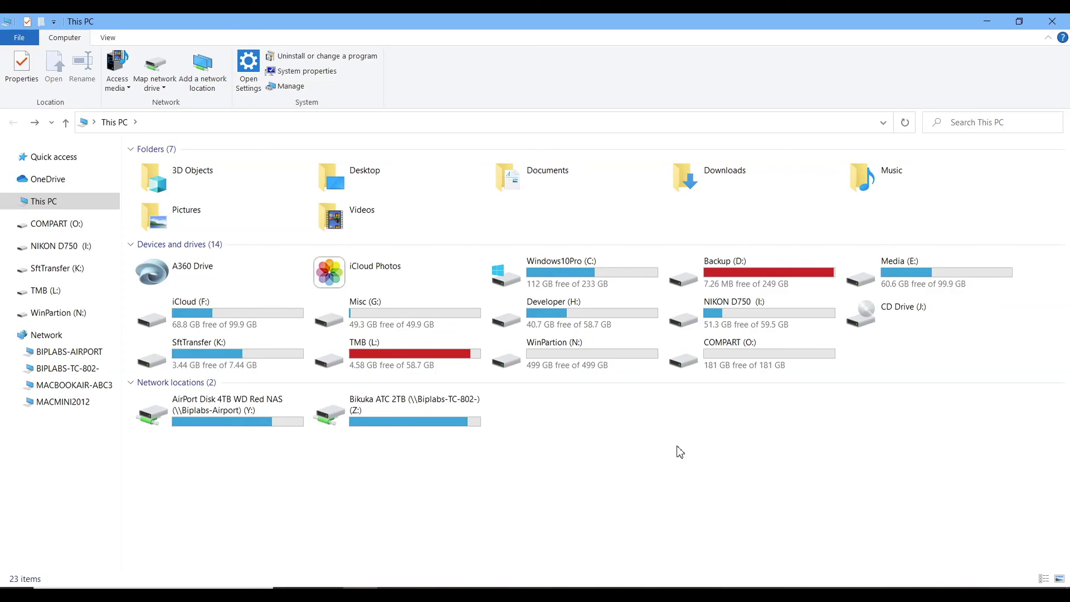